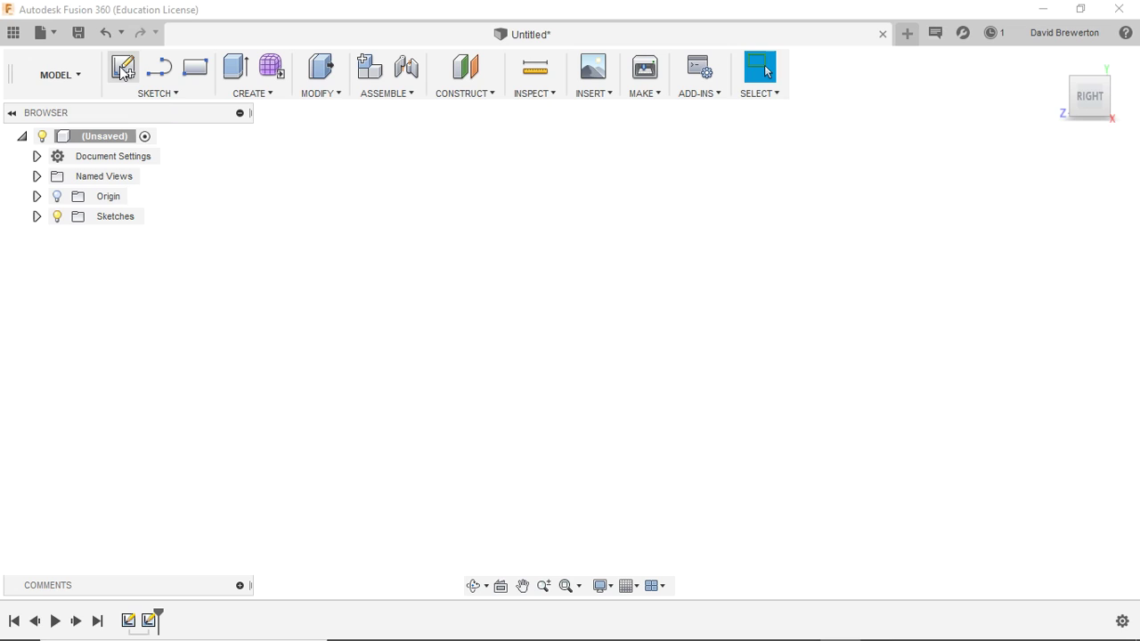
# Step: Start a new sketch on the vertical YZ origin plane
pyautogui.click(122, 70)
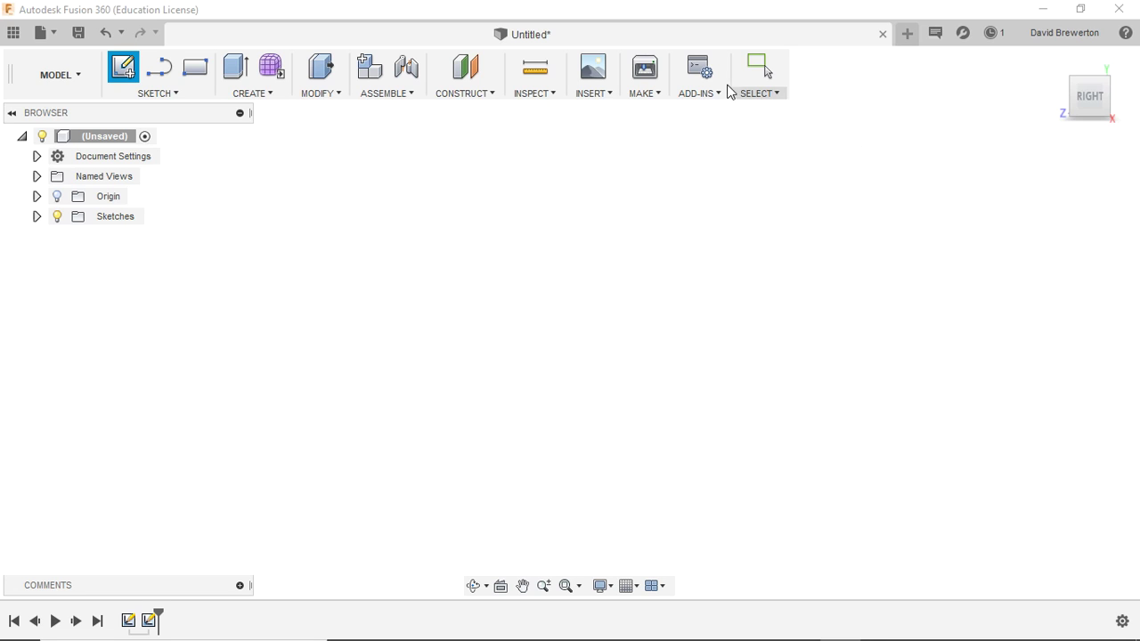
pyautogui.click(1055, 62)
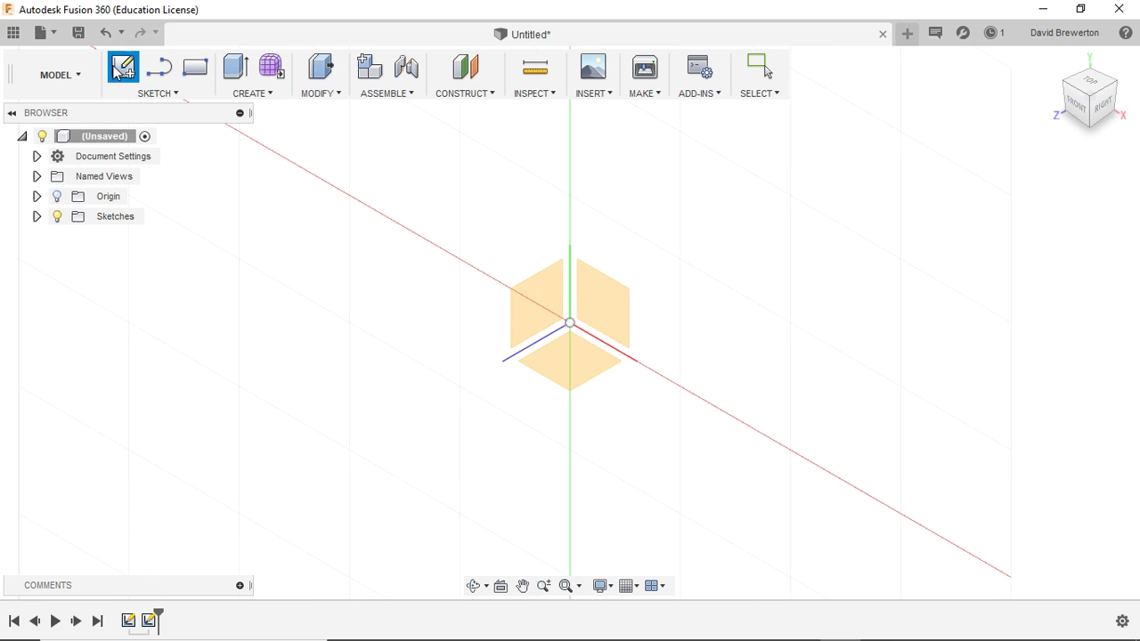
pyautogui.click(540, 312)
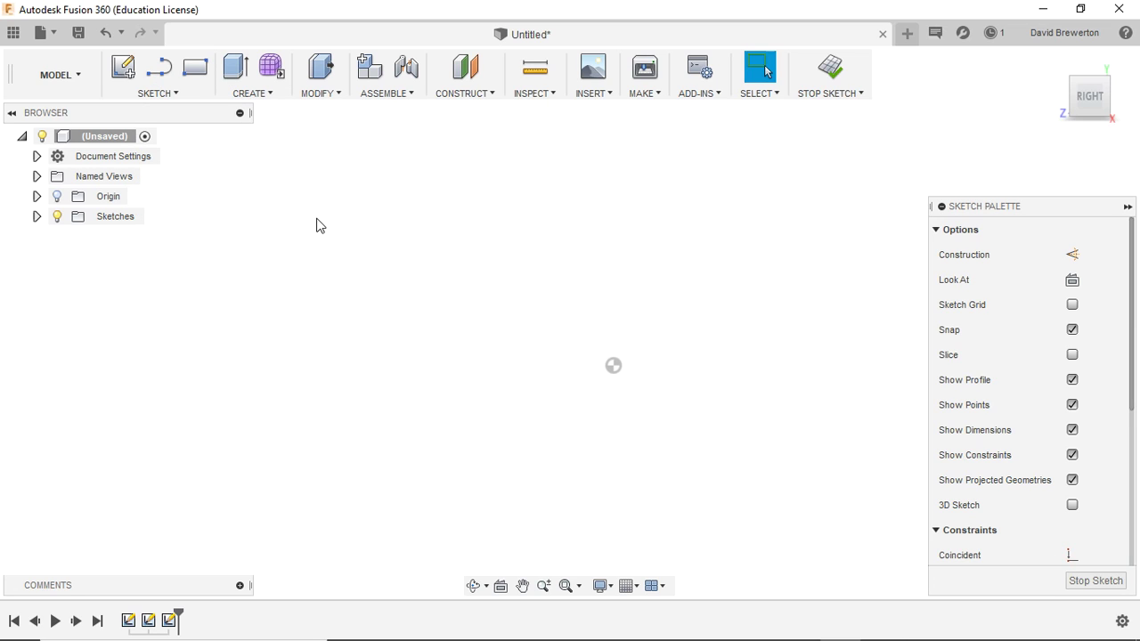
# Step: Draw a horizontal 2.44 mm line above the origin, running towards the left
pyautogui.click(162, 70)
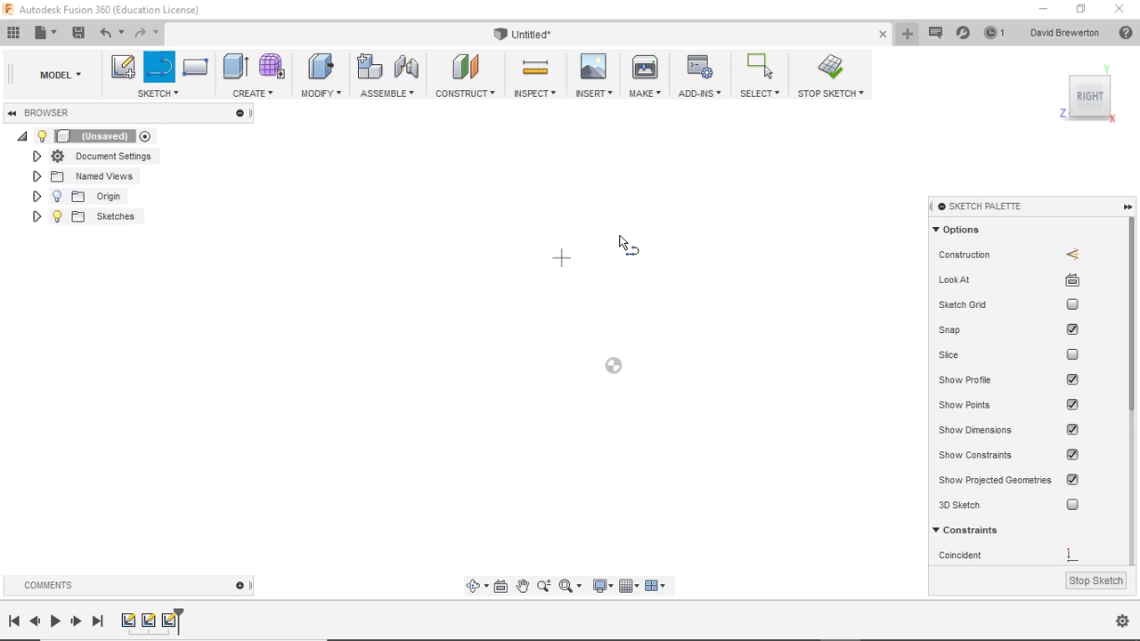
pyautogui.click(610, 302)
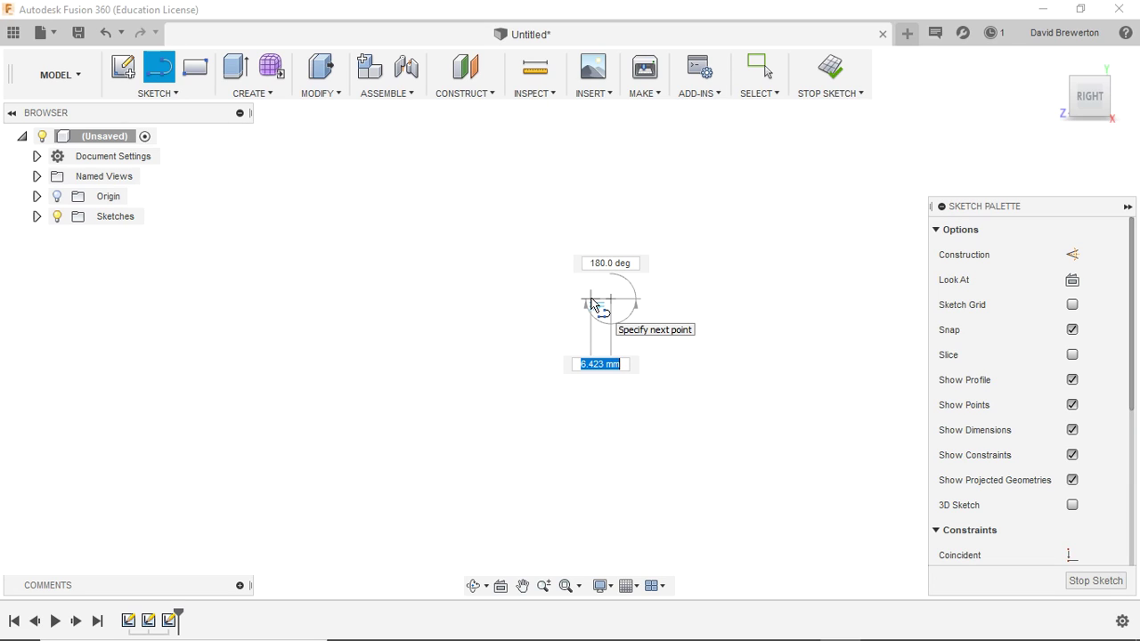
pyautogui.write('2')
pyautogui.press('Tab')
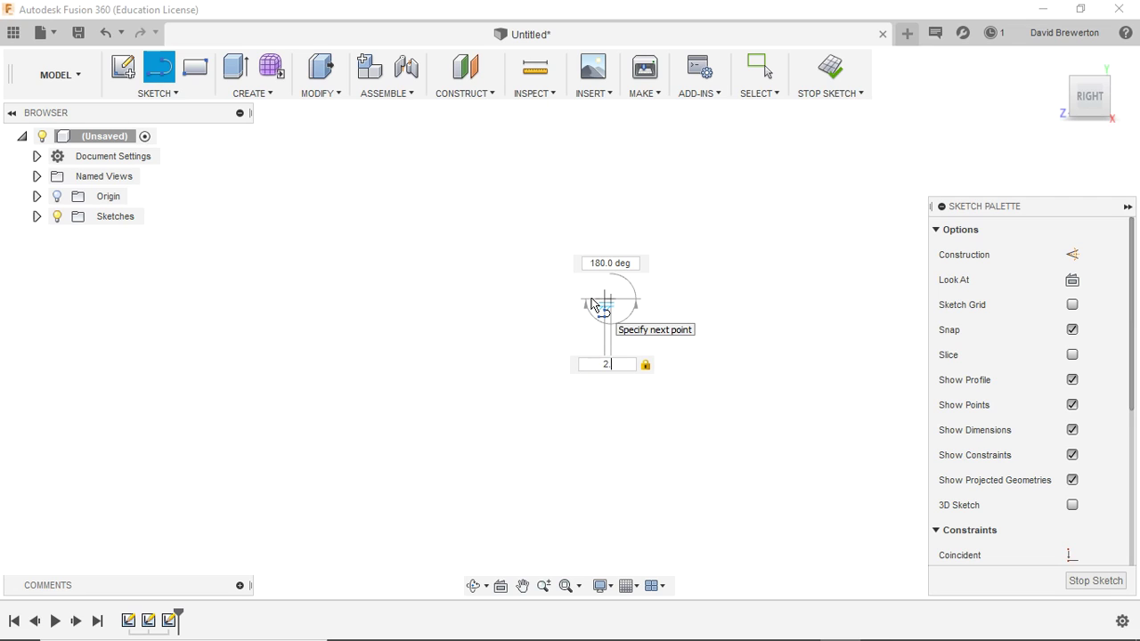
pyautogui.write('44')
pyautogui.press('Return')
pyautogui.press('Escape')
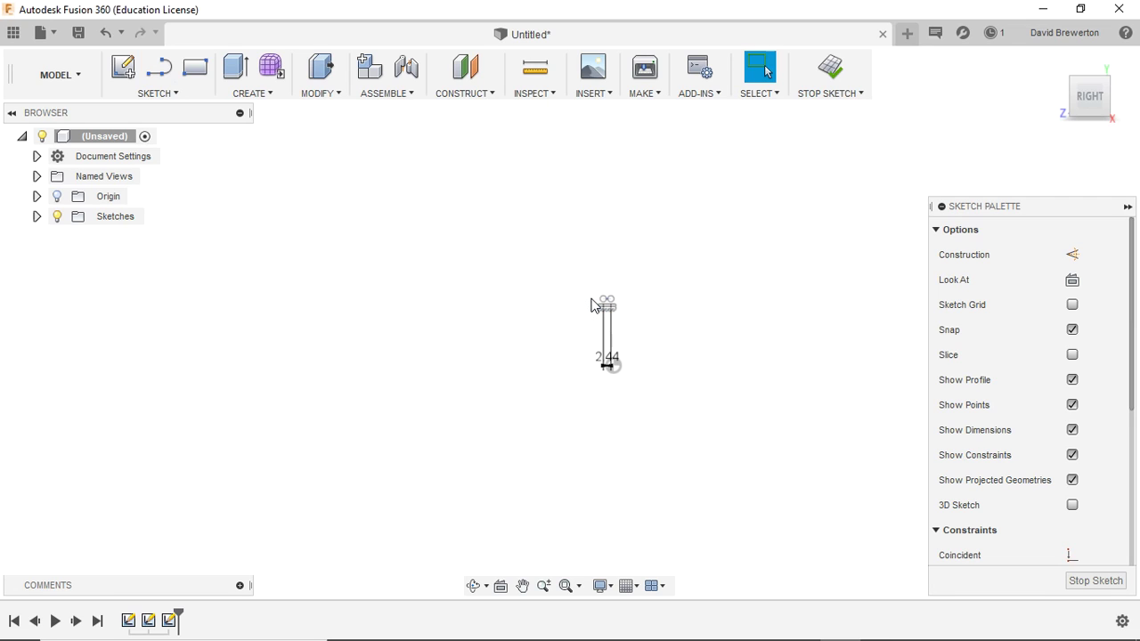
# Step: Draw a vertical 2.01 mm line downwards from the left end of the horizontal line
pyautogui.scroll(3, 613, 324)
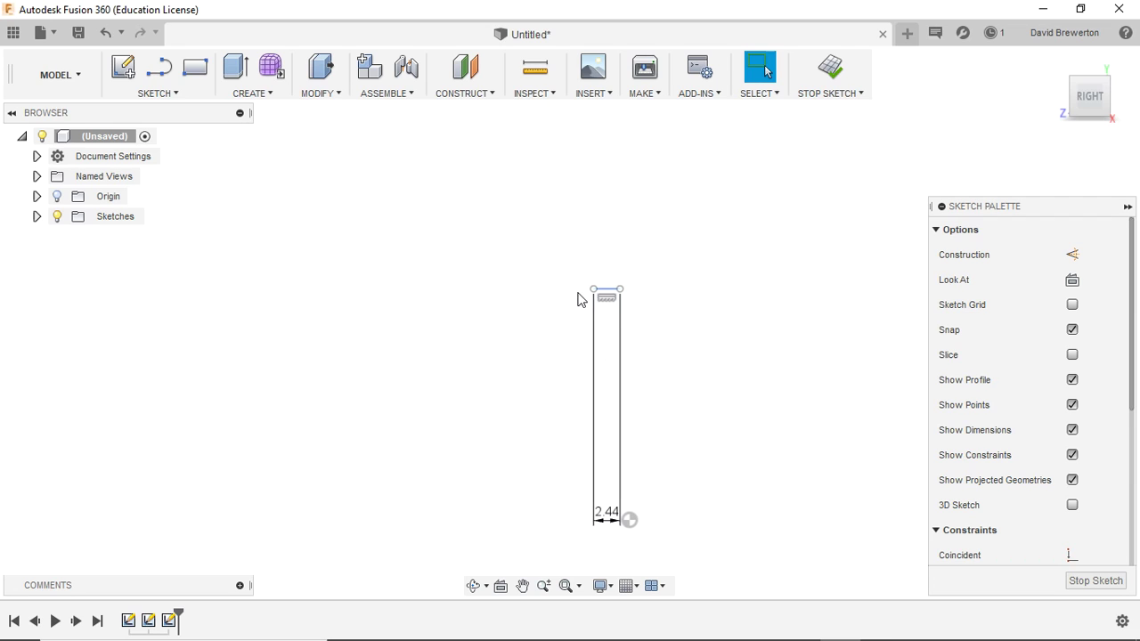
pyautogui.scroll(5, 597, 289)
pyautogui.scroll(1, 601, 307)
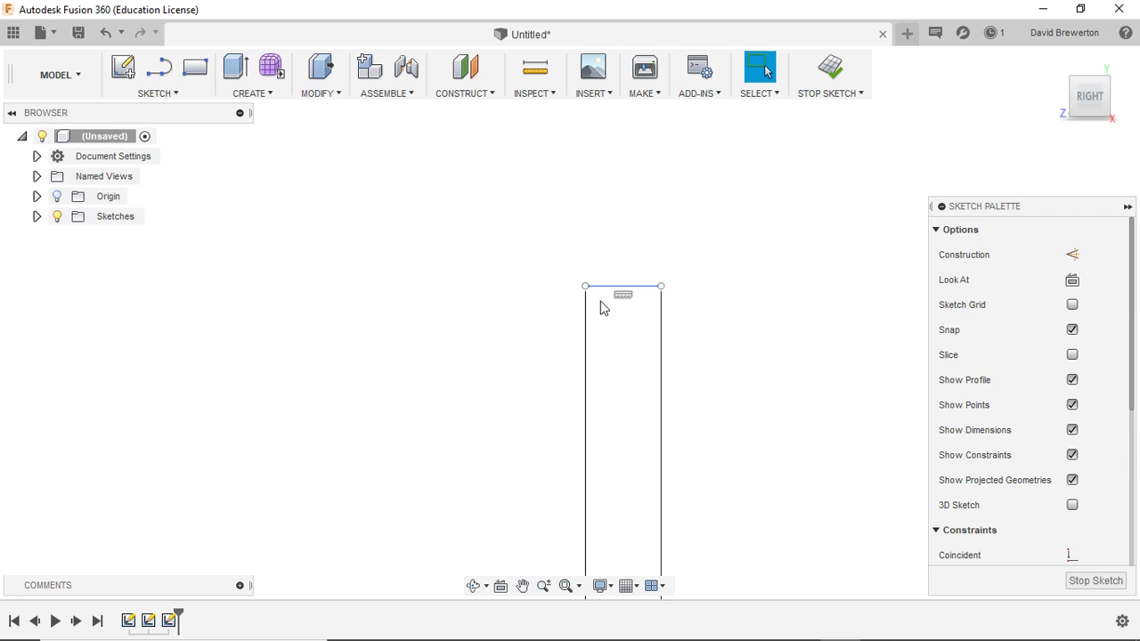
pyautogui.click(164, 68)
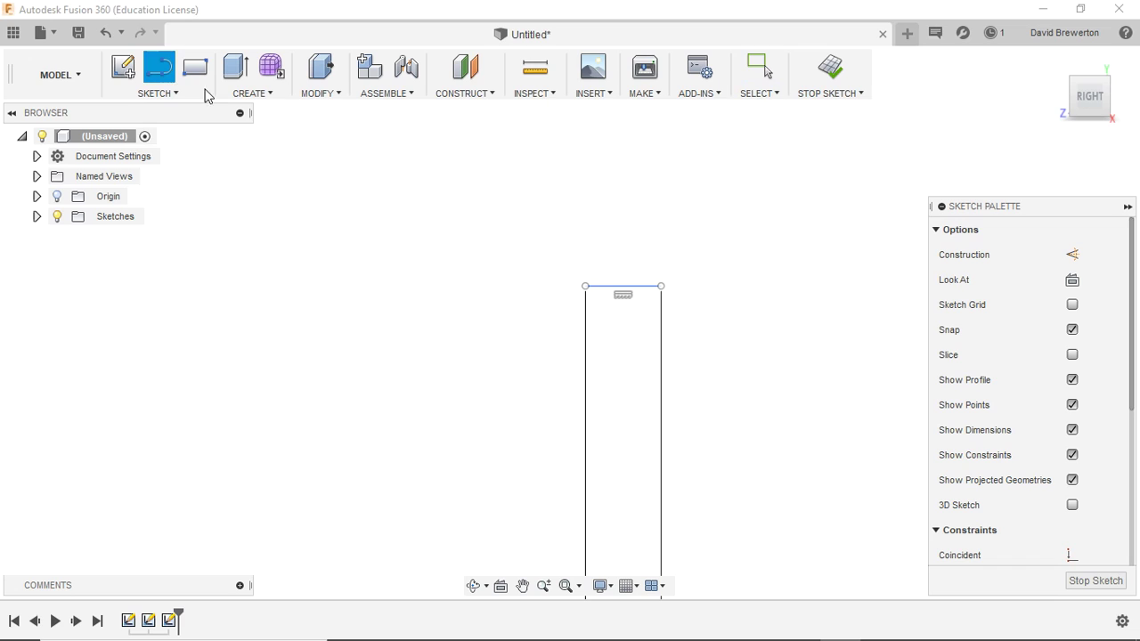
pyautogui.click(585, 290)
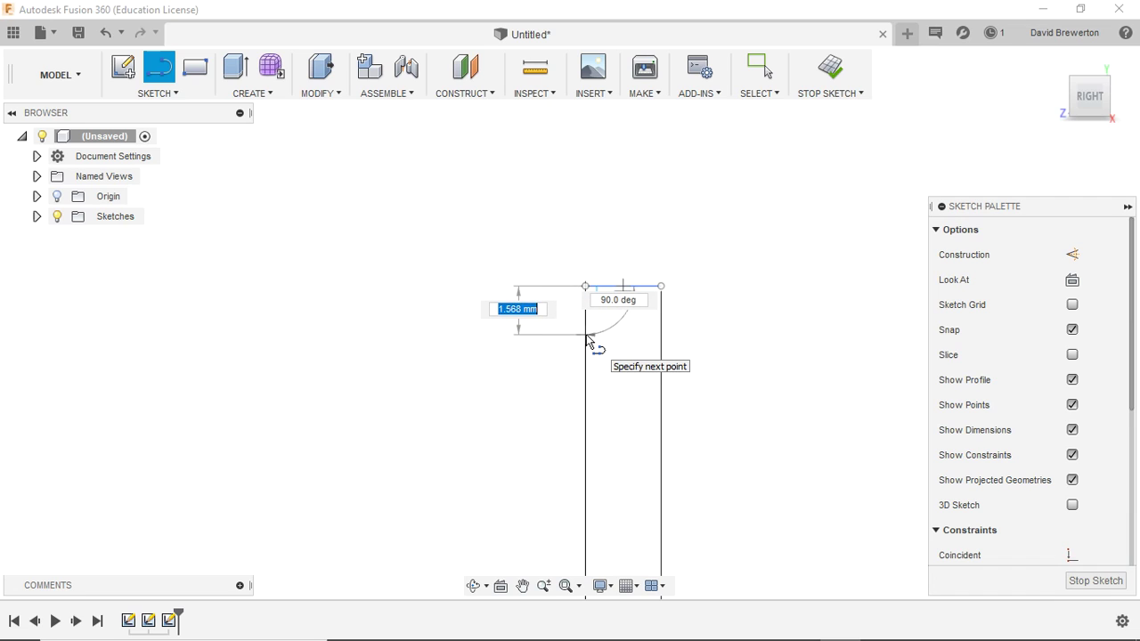
pyautogui.write('2')
pyautogui.press('Tab')
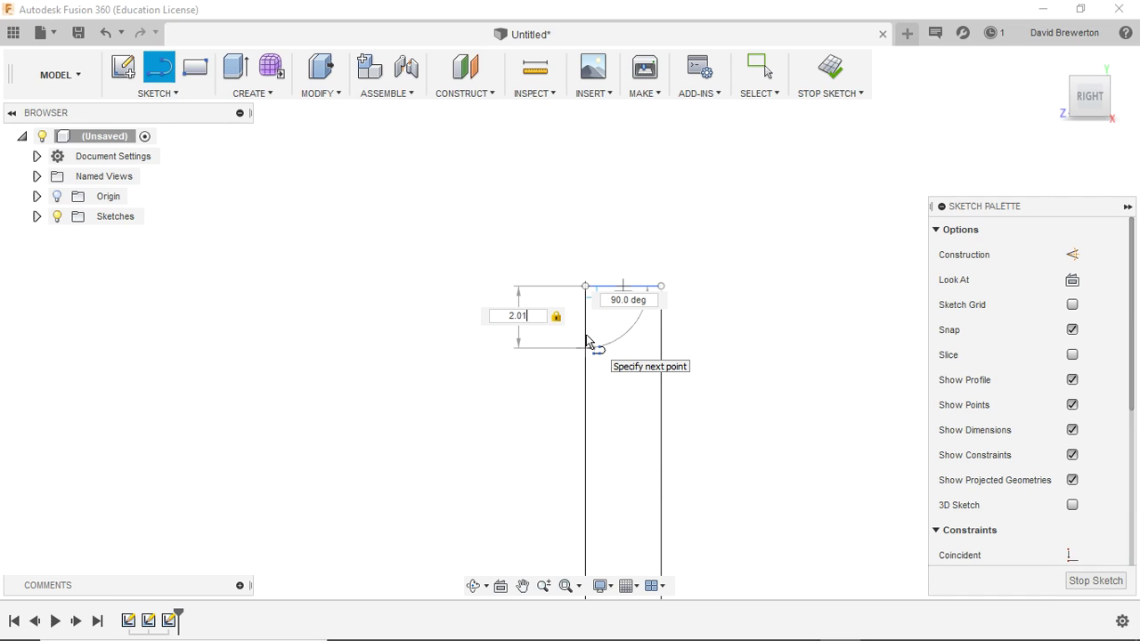
pyautogui.press('Return')
pyautogui.press('Escape')
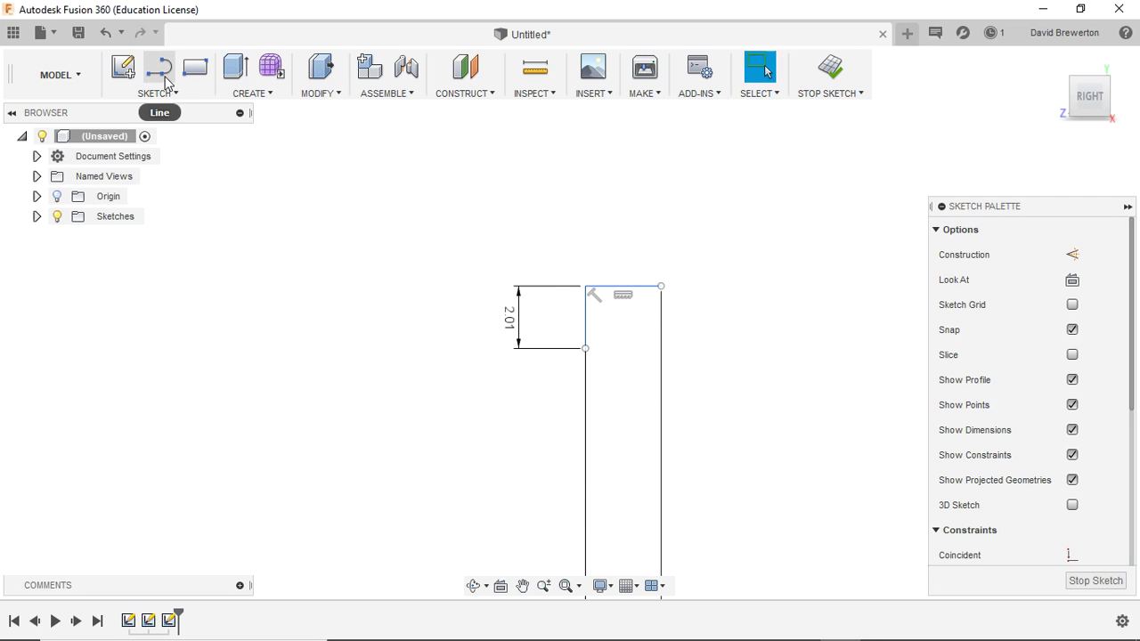
# Step: Draw a horizontal 1.27 mm line to the left from the lower end of the vertical line
pyautogui.click(161, 72)
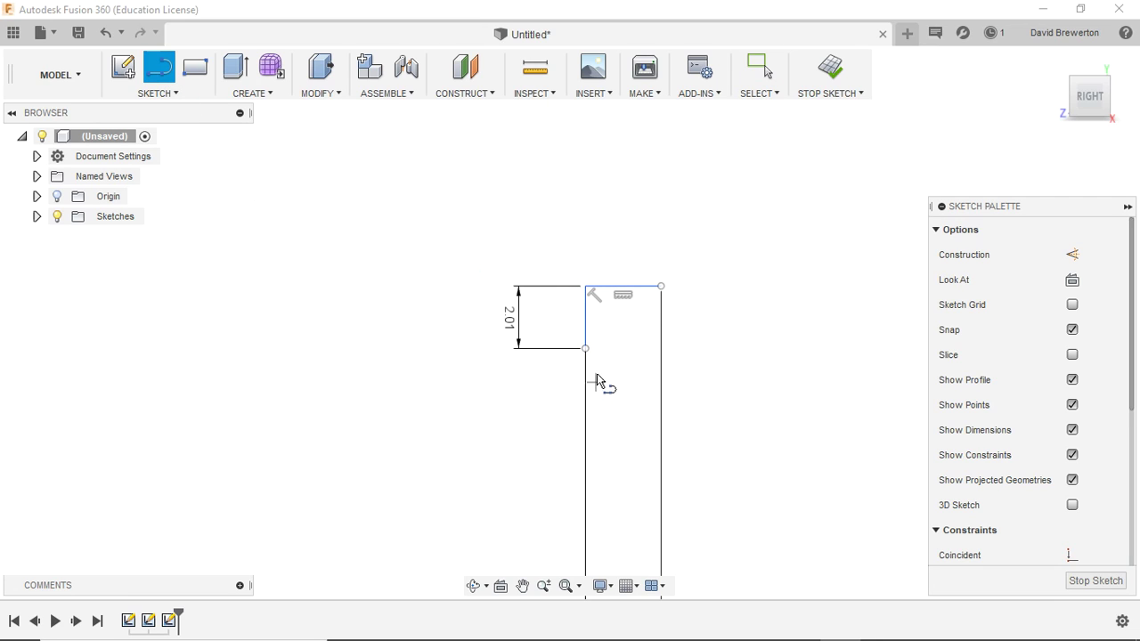
pyautogui.click(585, 348)
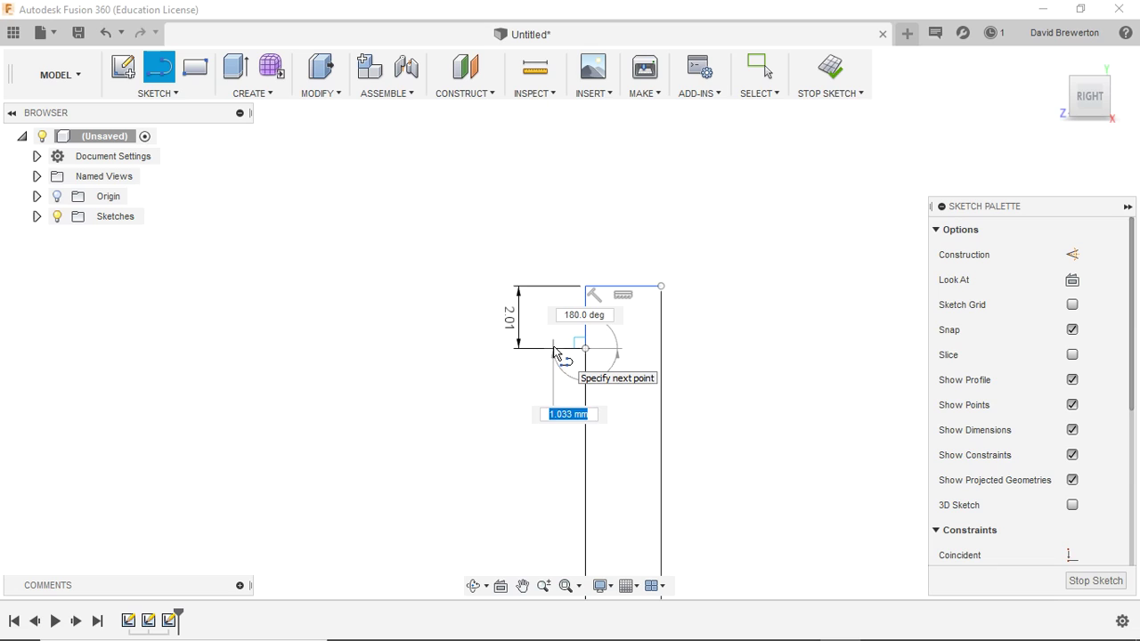
pyautogui.write('1.2')
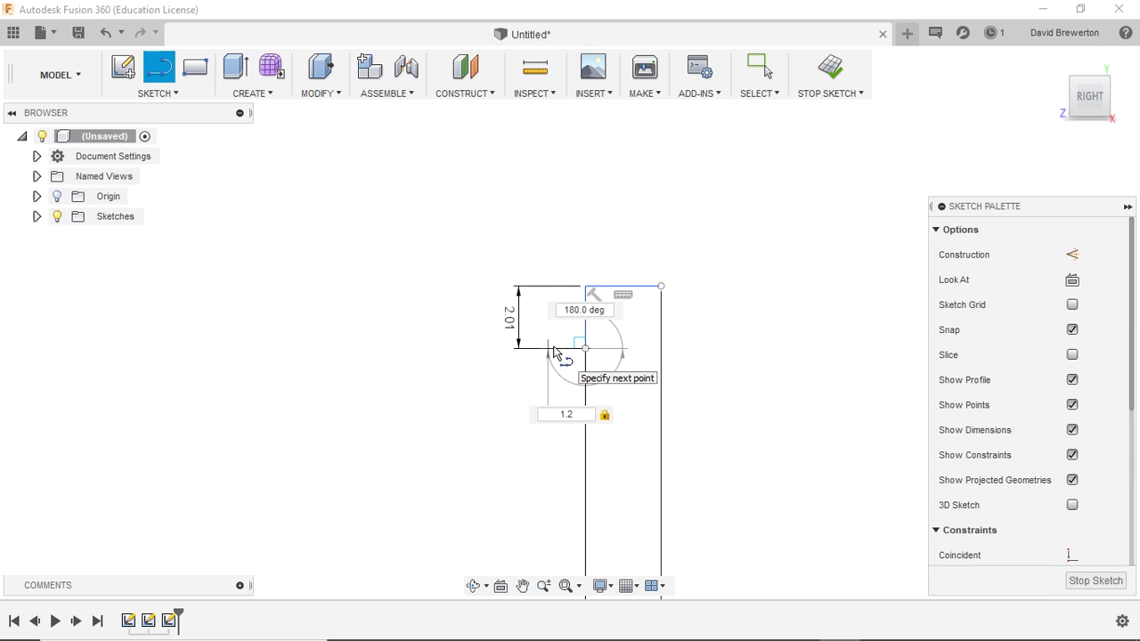
pyautogui.write('7')
pyautogui.press('Return')
pyautogui.press('Escape')
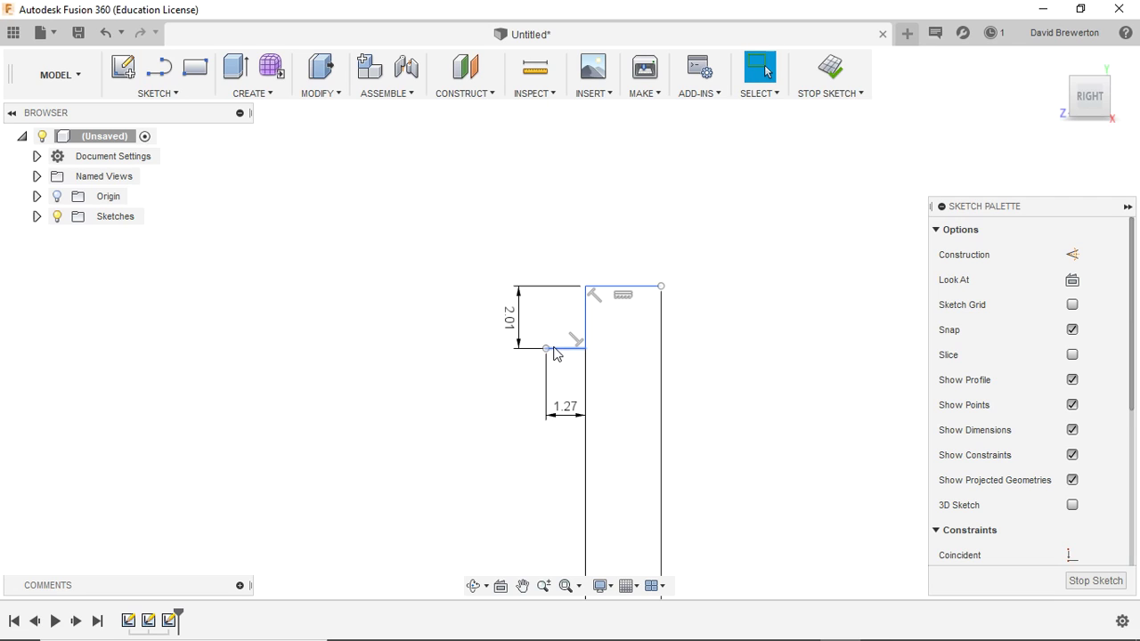
# Step: Delete the 1.27, 2.01 and 2.44 mm dimensions from the stepped profile
pyautogui.click(576, 421)
pyautogui.press('Delete')
pyautogui.click(514, 320)
pyautogui.press('Delete')
pyautogui.click(584, 397)
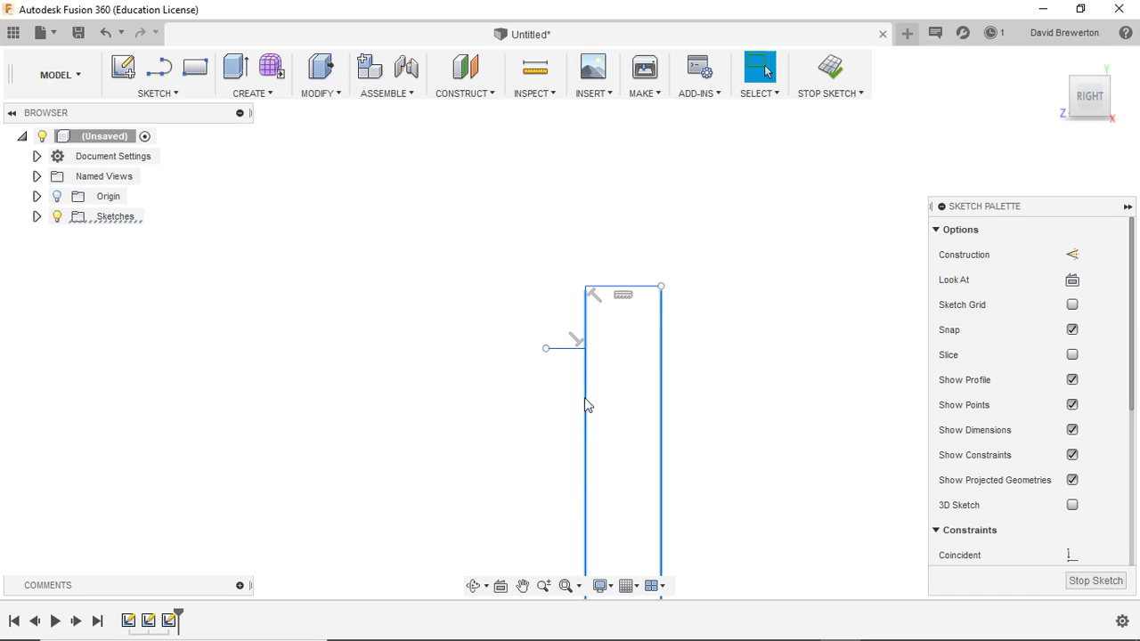
pyautogui.press('Delete')
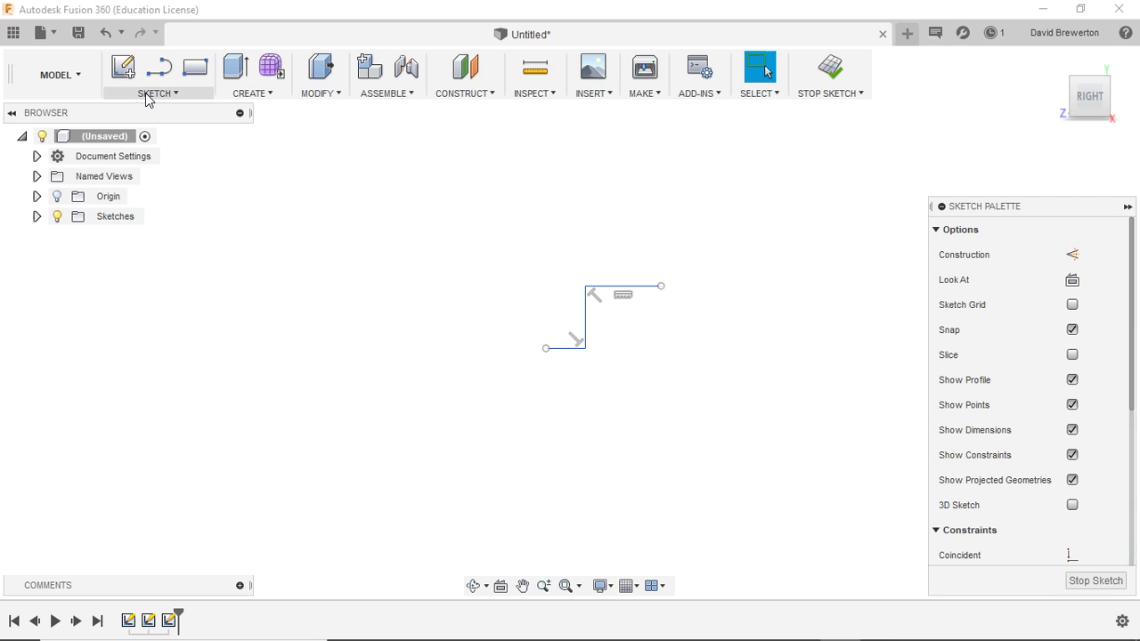
pyautogui.click(148, 94)
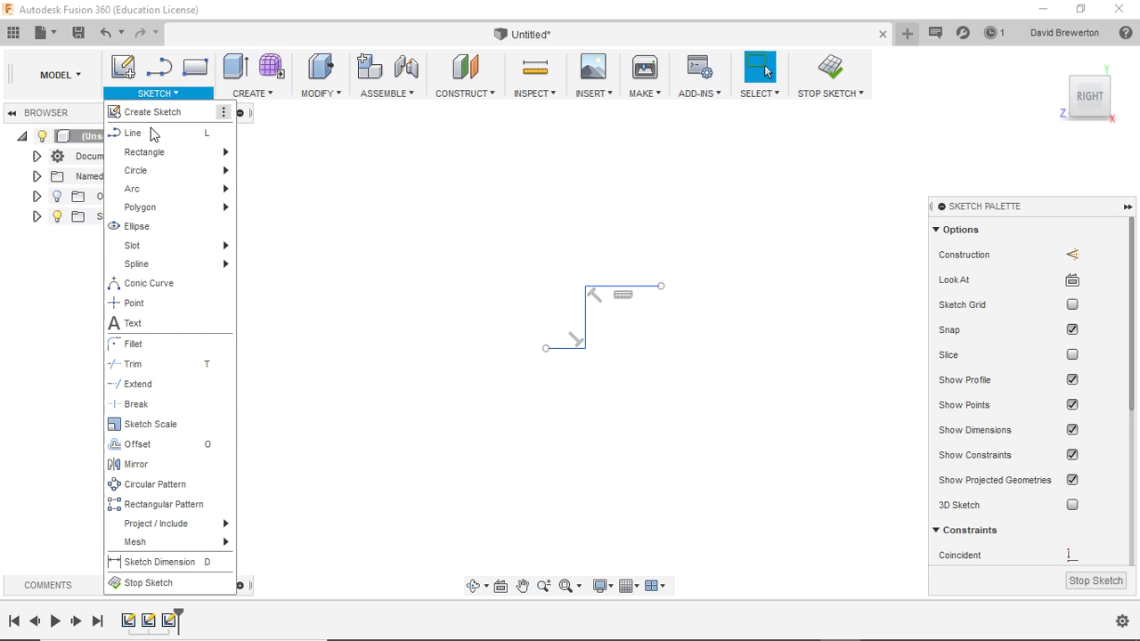
pyautogui.moveTo(153, 188)
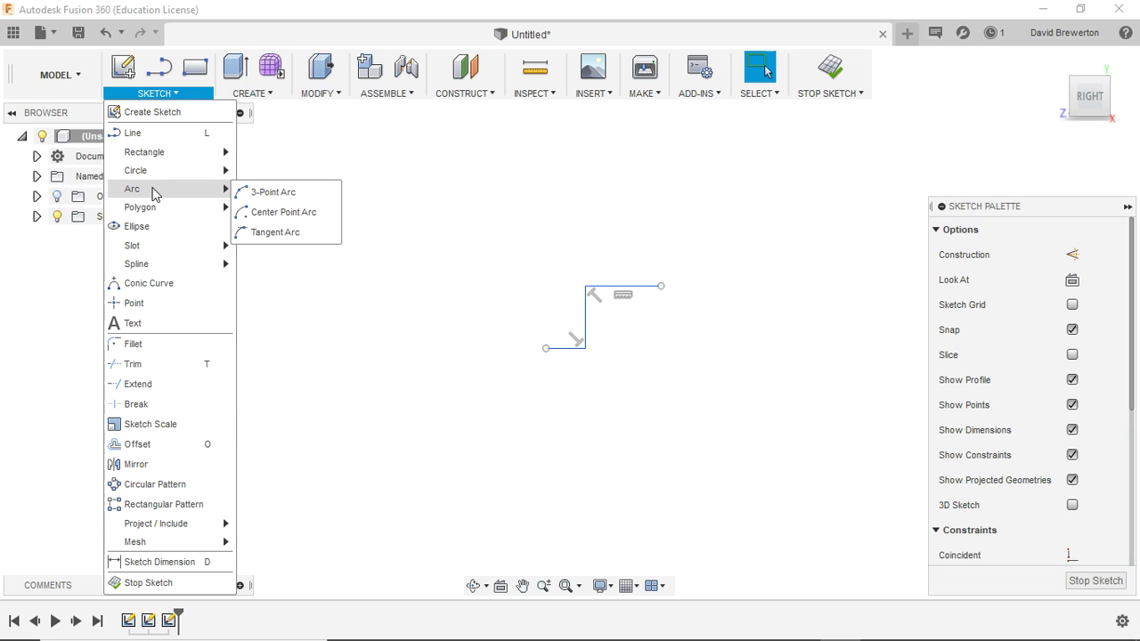
pyautogui.click(269, 214)
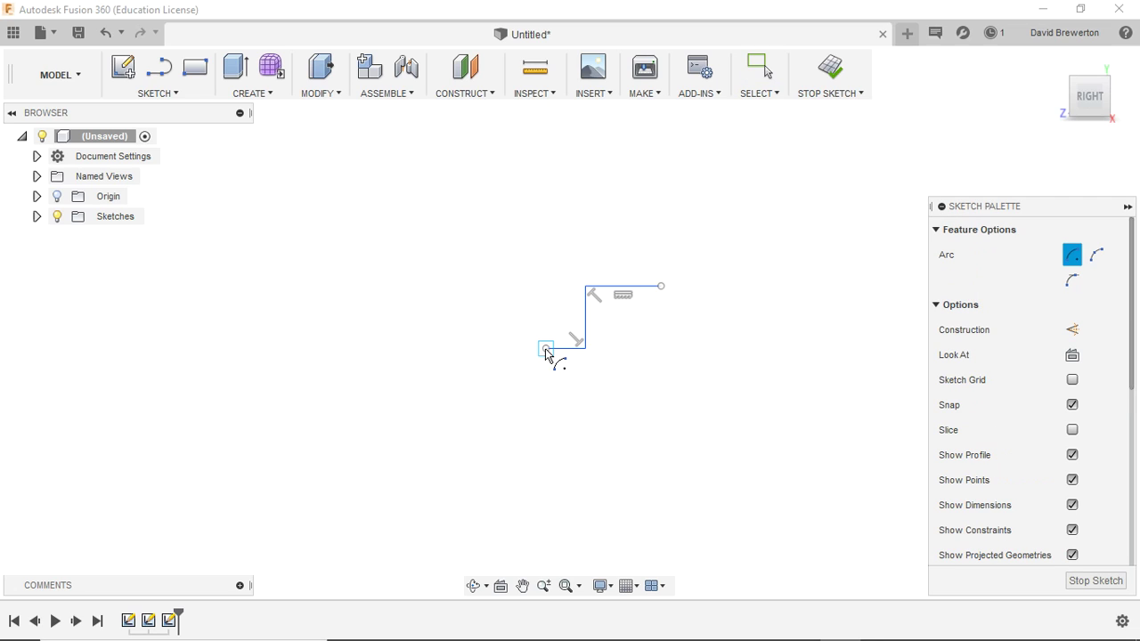
pyautogui.click(482, 430)
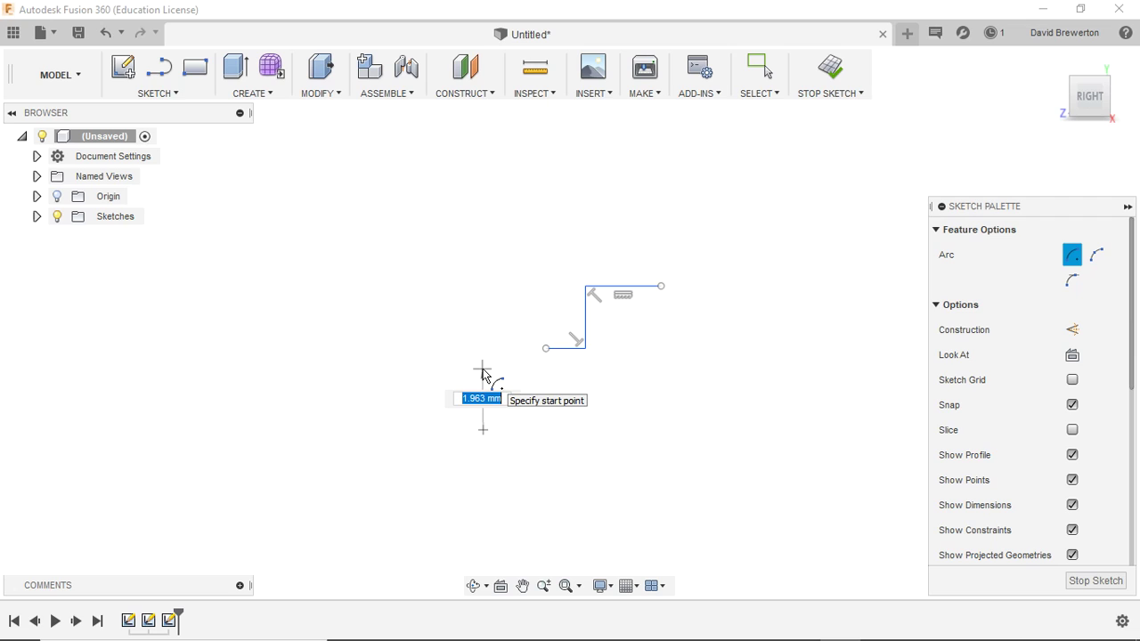
pyautogui.write('1.75')
pyautogui.press('Tab')
pyautogui.click(484, 374)
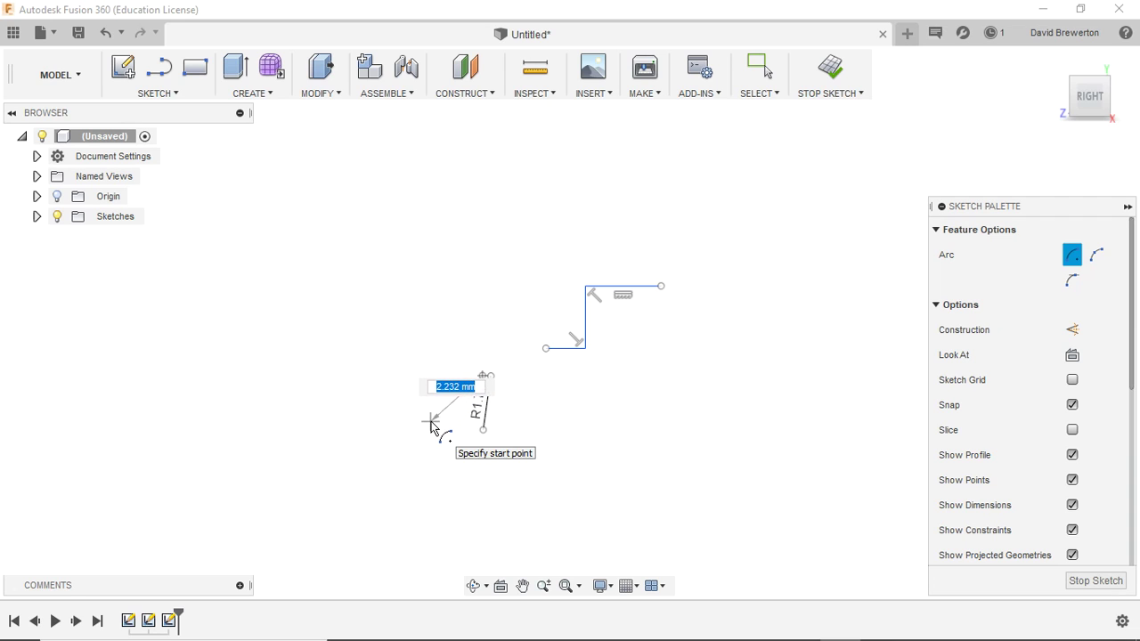
pyautogui.press('Escape')
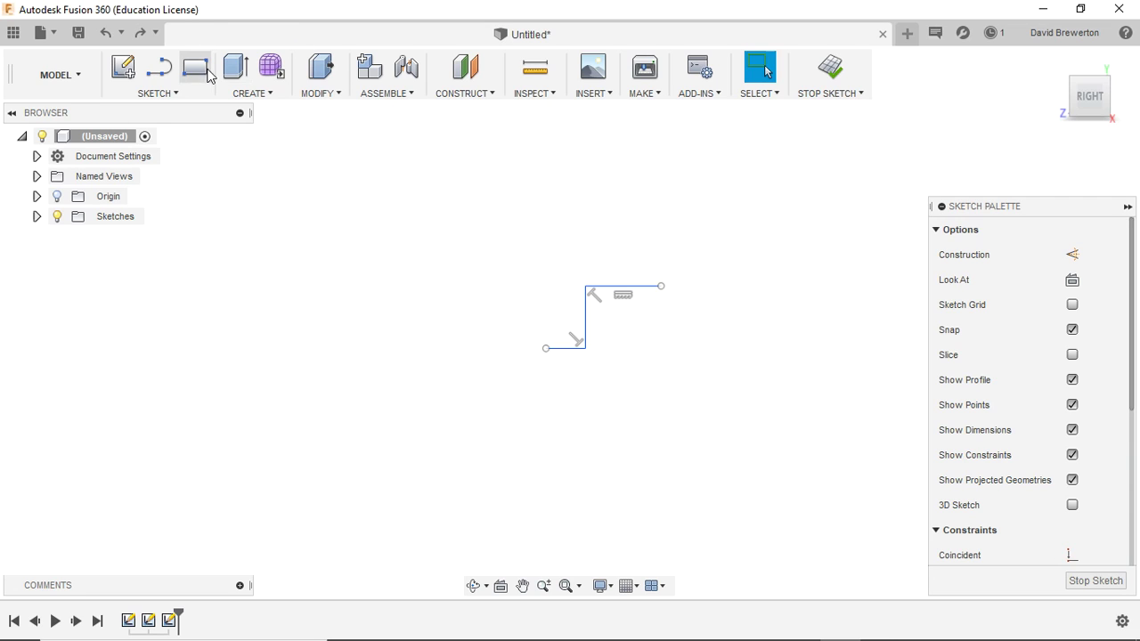
# Step: Draw a vertical 1.75 mm line downwards from the left end of the lower horizontal line
pyautogui.click(157, 72)
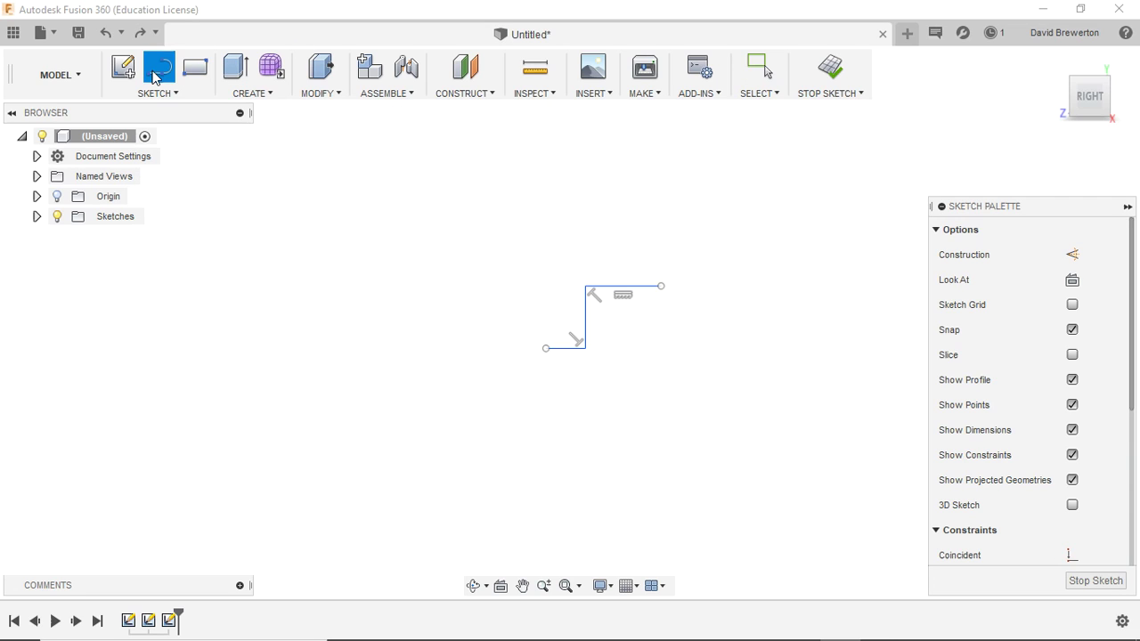
pyautogui.click(547, 350)
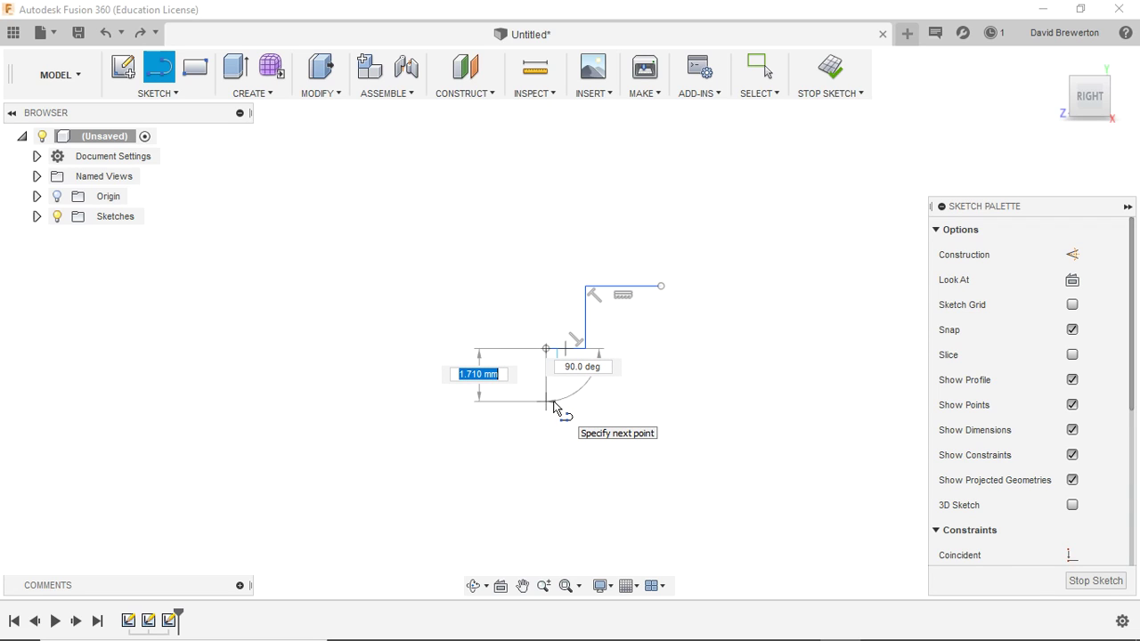
pyautogui.write('1')
pyautogui.press('Tab')
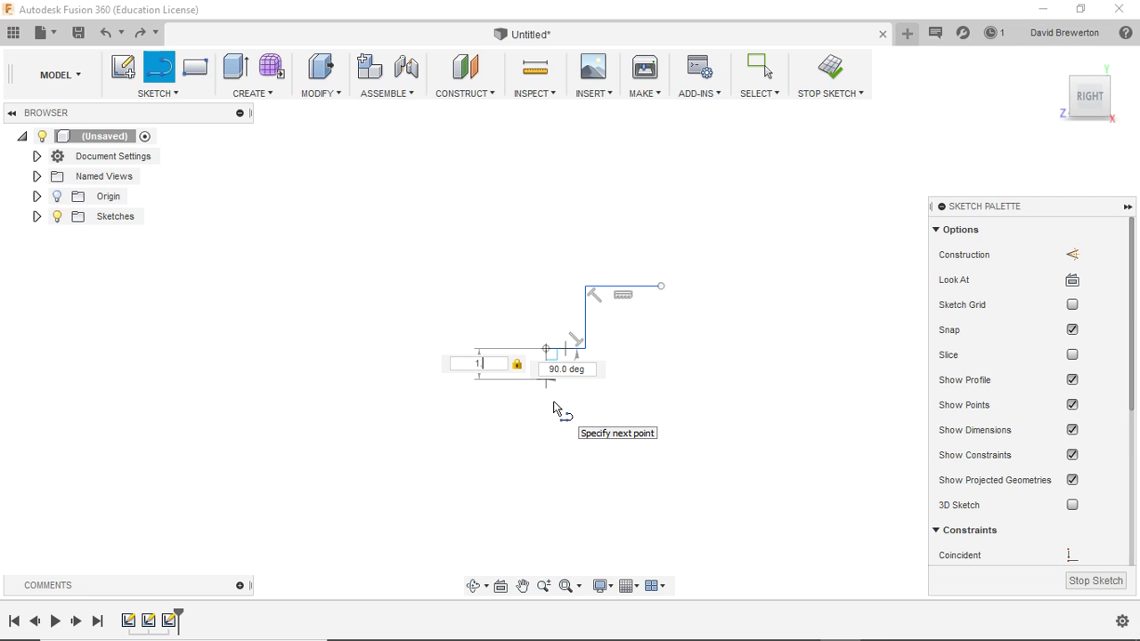
pyautogui.write('.75')
pyautogui.press('Return')
pyautogui.press('Escape')
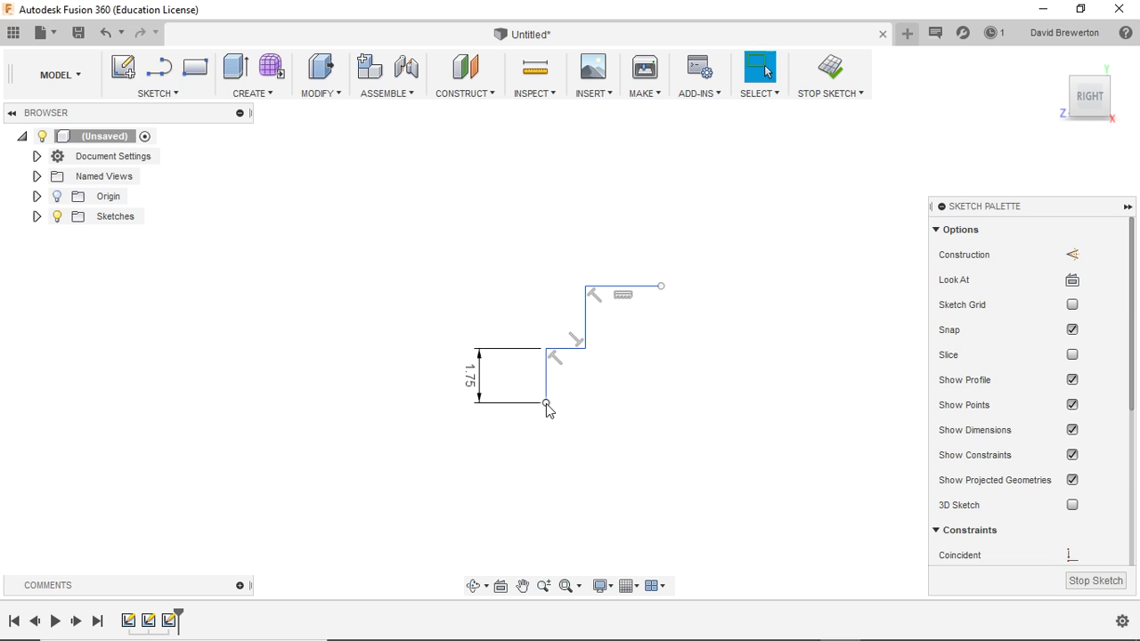
# Step: Sketch a quarter-circle center point arc centred on the 1.75 mm line's lower end, from its upper end round to the left
pyautogui.click(150, 92)
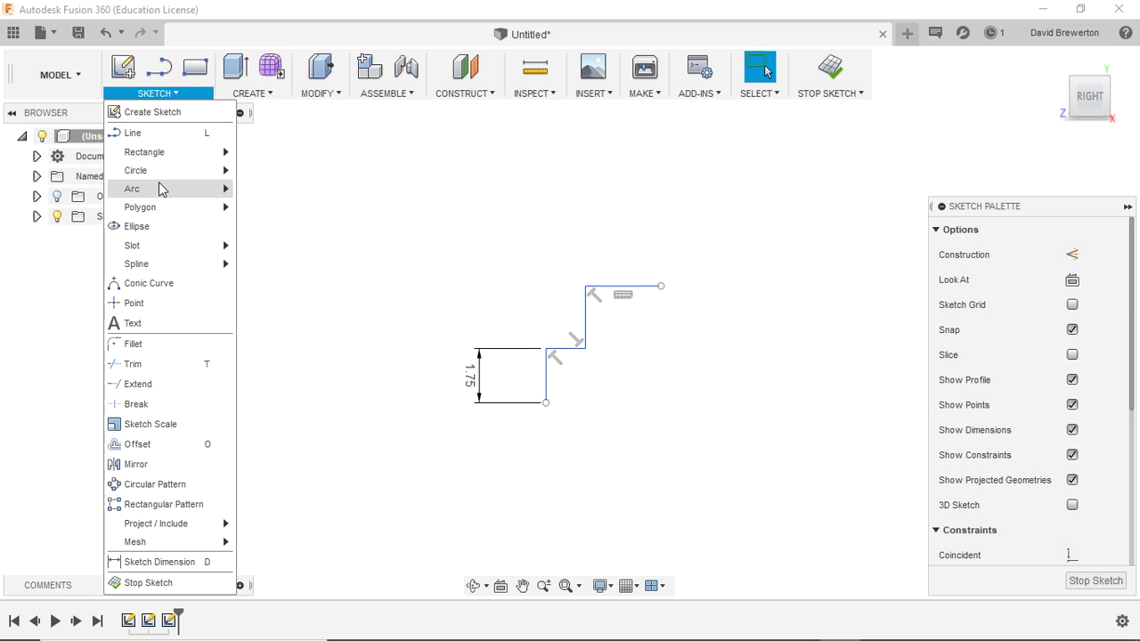
pyautogui.click(280, 209)
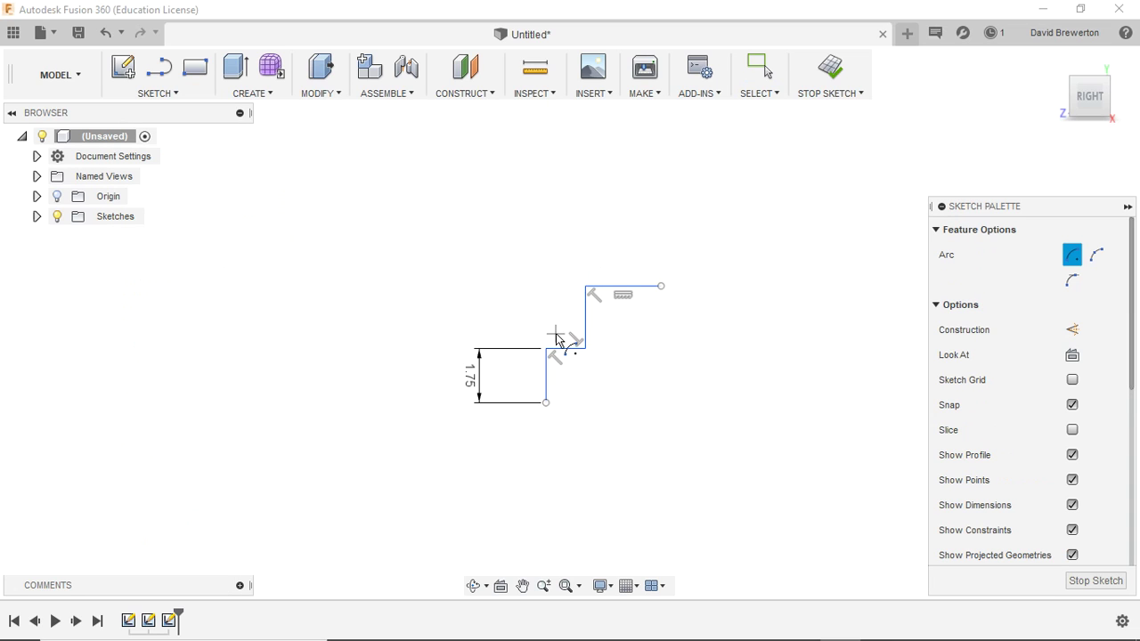
pyautogui.click(547, 403)
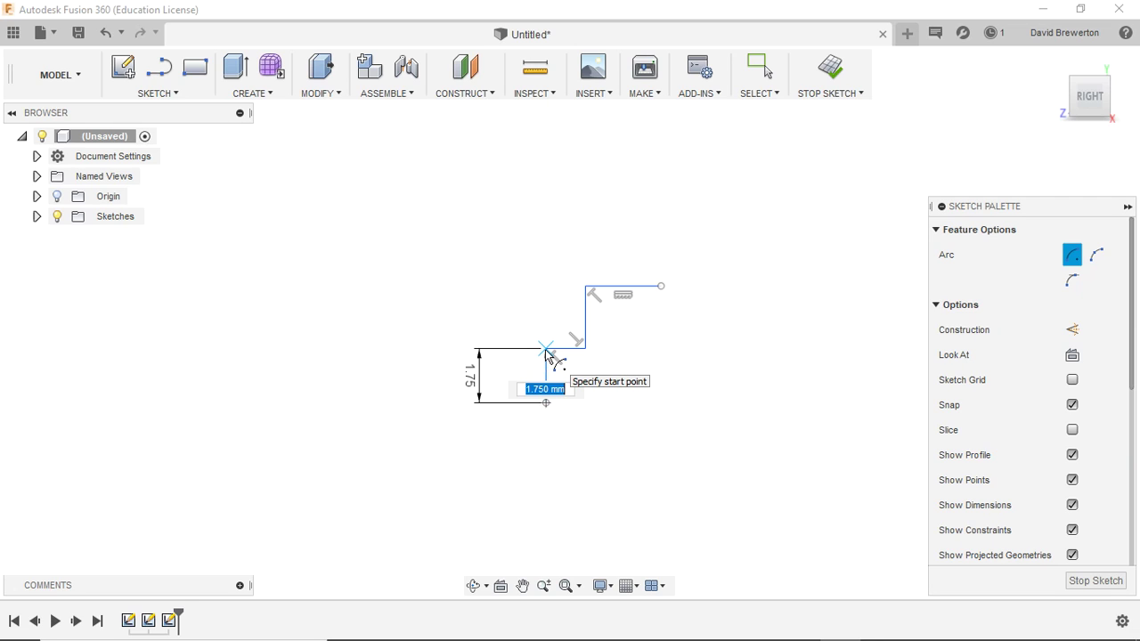
pyautogui.click(546, 349)
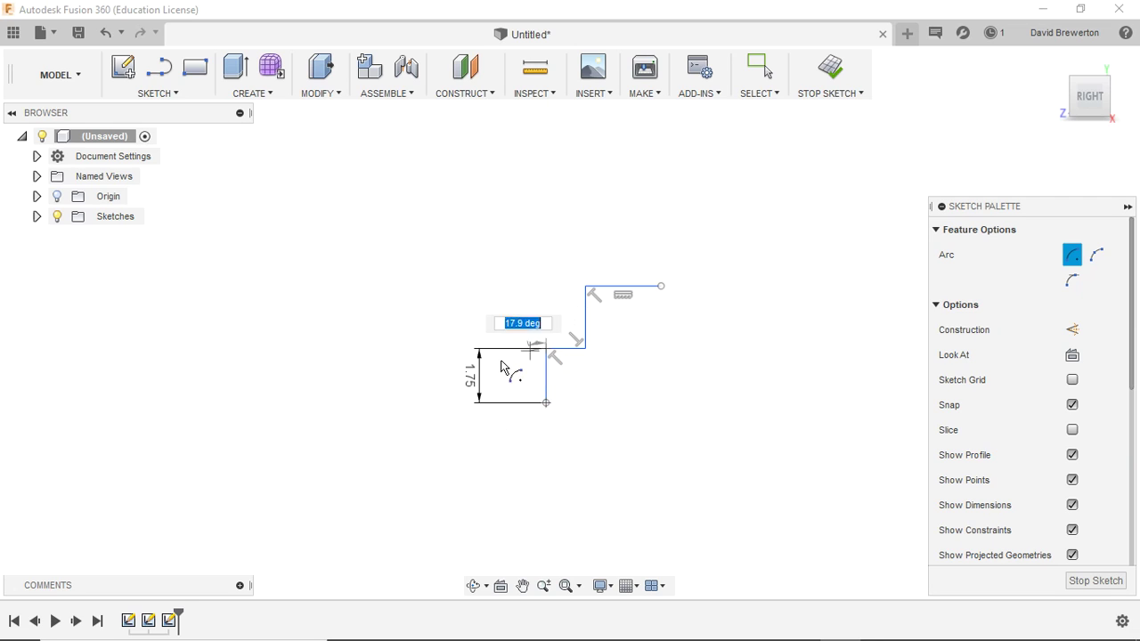
pyautogui.click(493, 403)
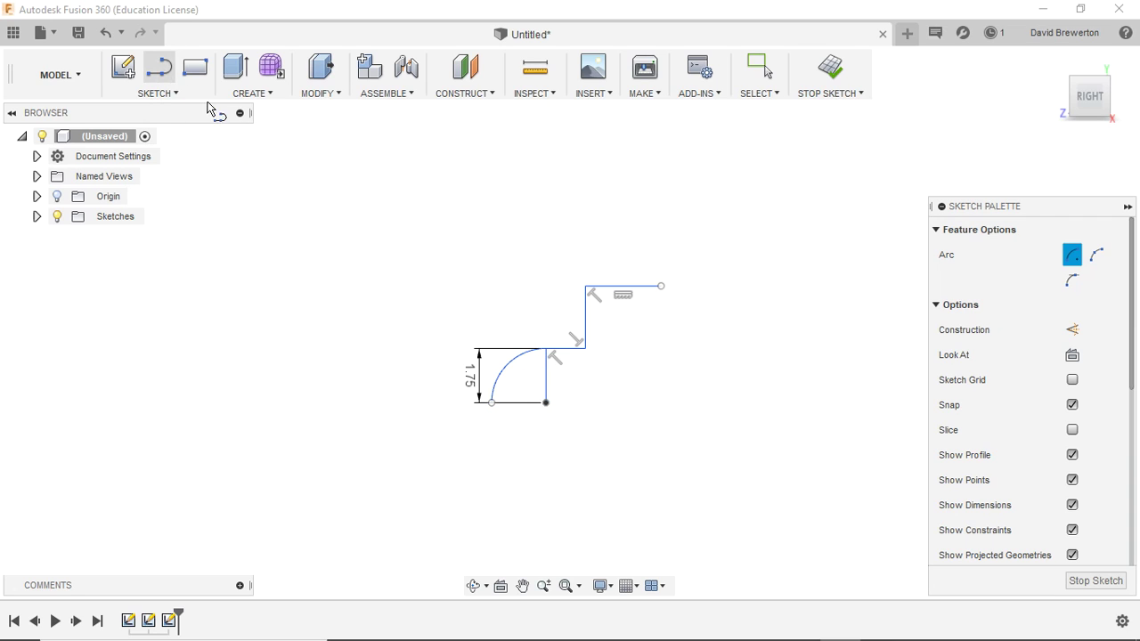
# Step: Draw a vertical 6.25 mm line downwards from the left end of the quarter-circle arc
pyautogui.click(159, 68)
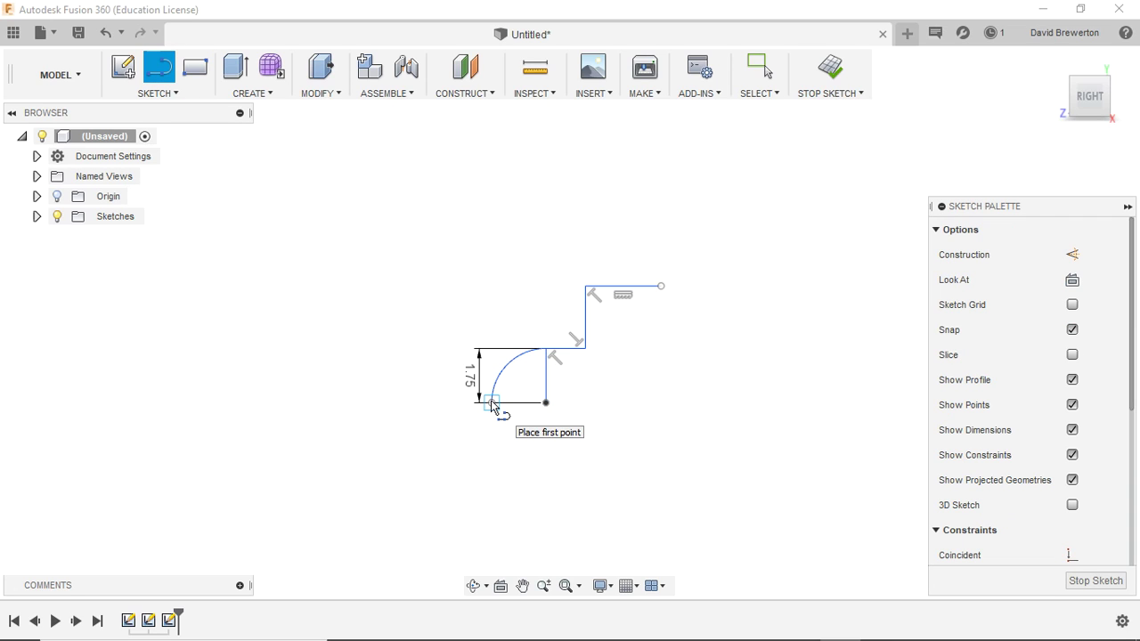
pyautogui.scroll(2, 492, 406)
pyautogui.scroll(-3, 495, 410)
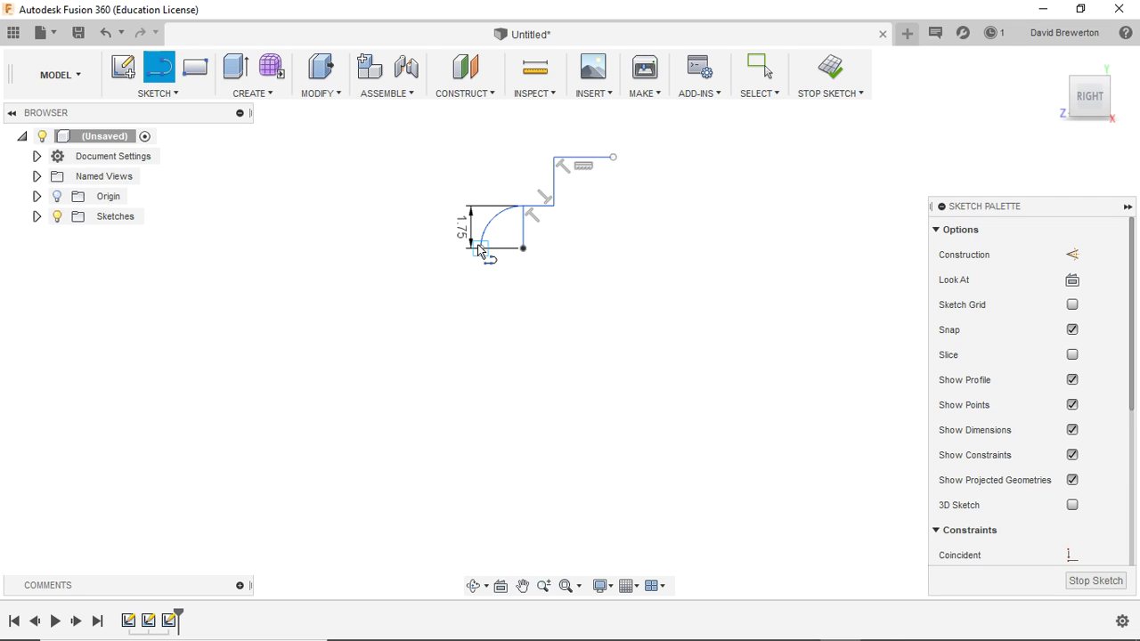
pyautogui.click(480, 247)
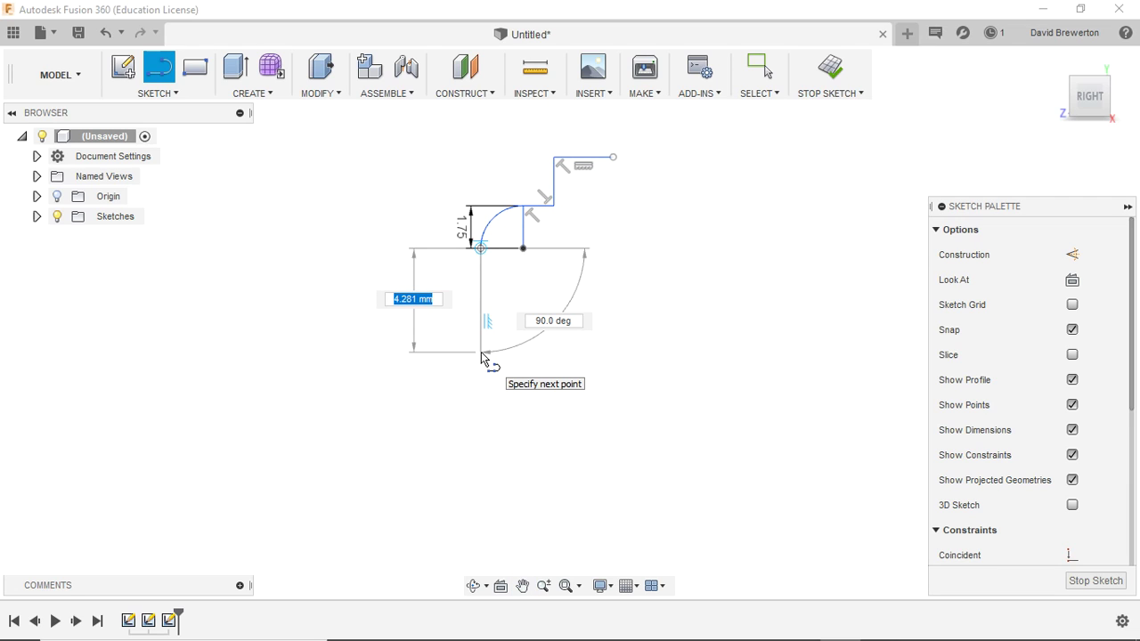
pyautogui.write('6')
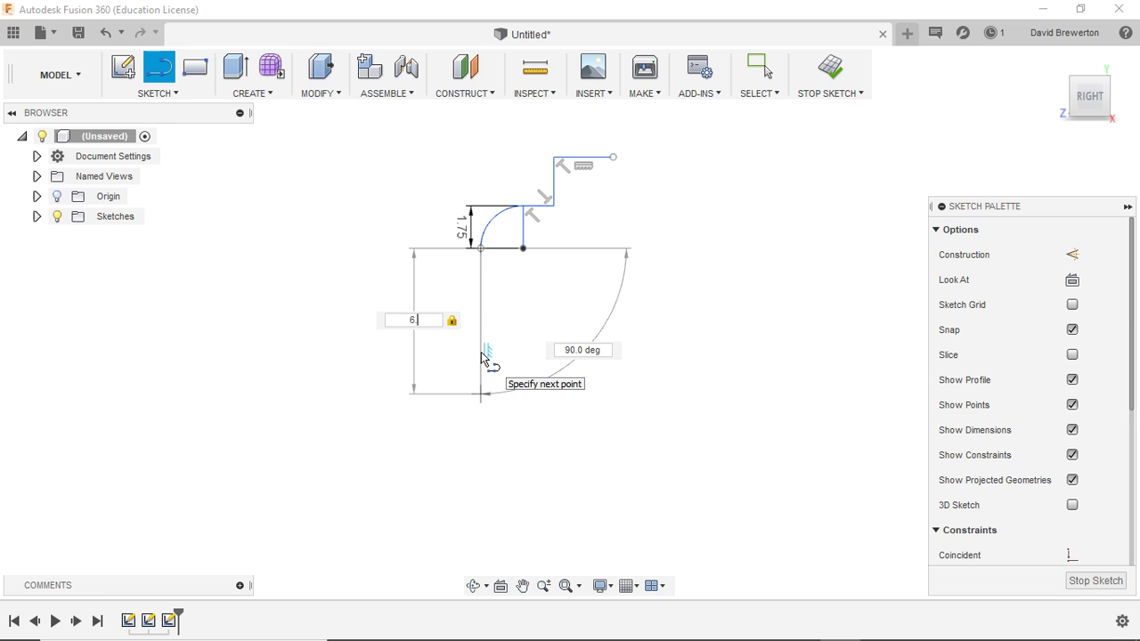
pyautogui.write('.25')
pyautogui.press('Return')
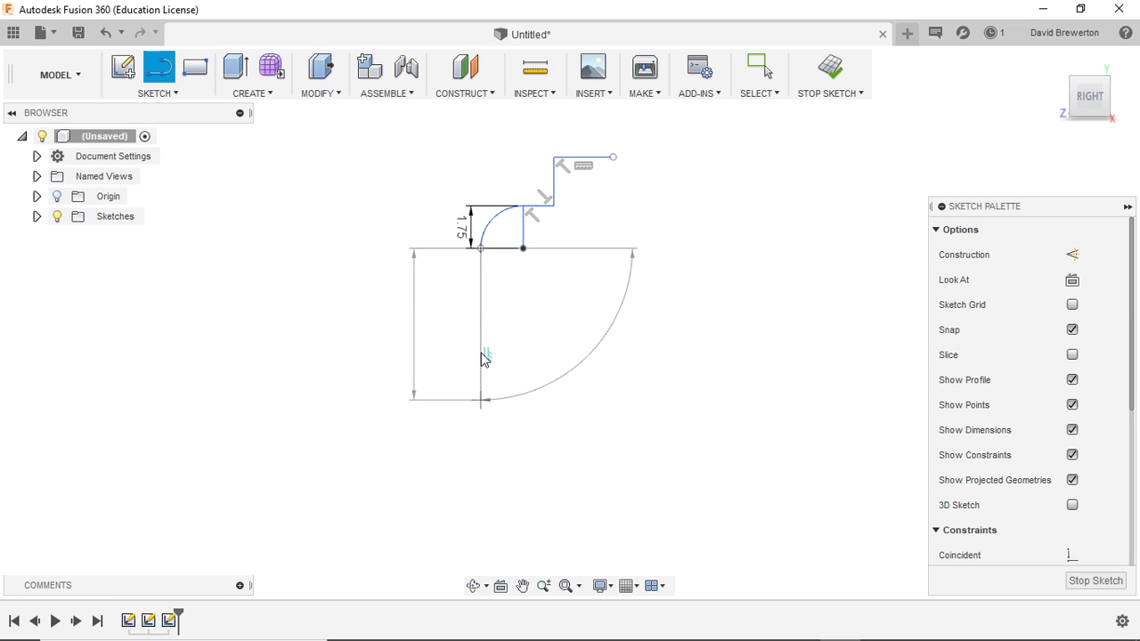
pyautogui.press('Escape')
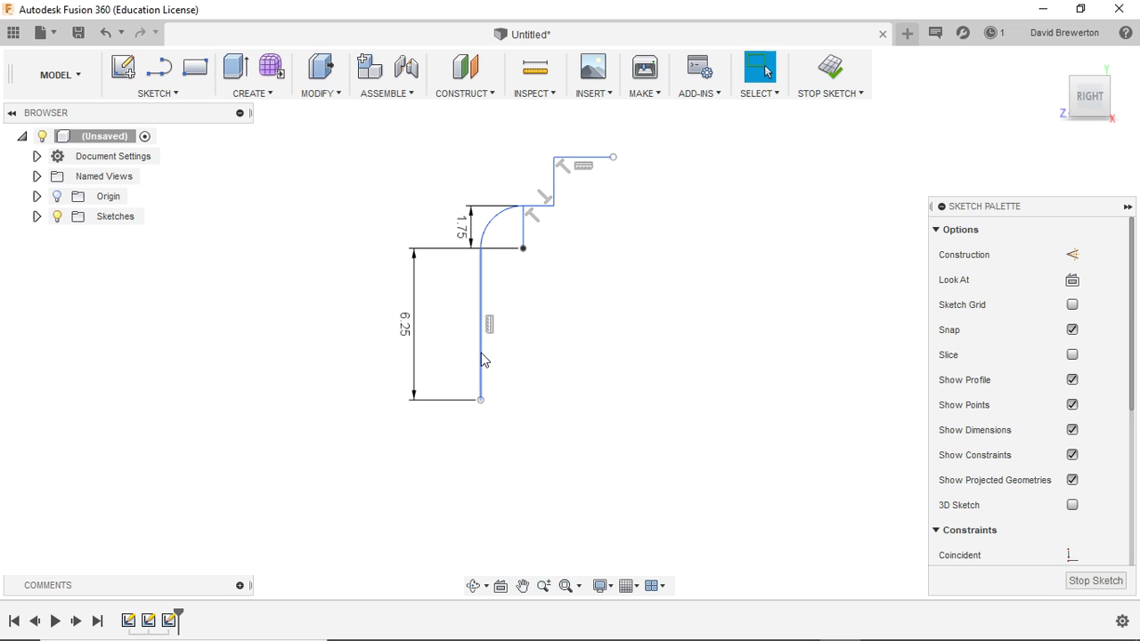
# Step: Draw a horizontal 1.83 mm line to the right from the lower end of the 6.25 mm line
pyautogui.click(161, 69)
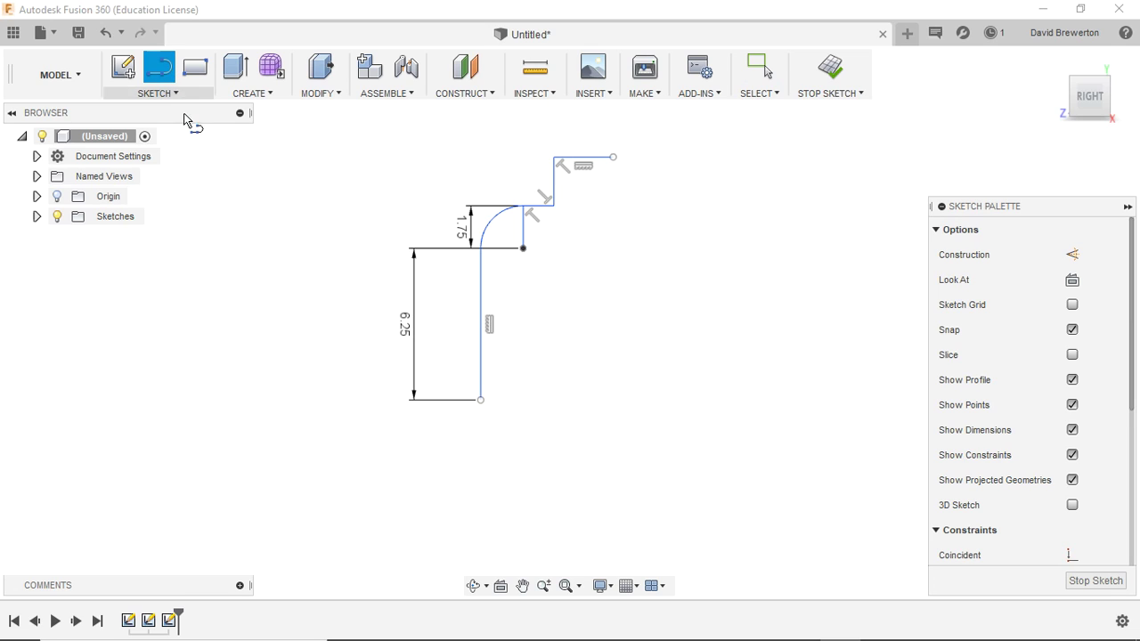
pyautogui.click(481, 400)
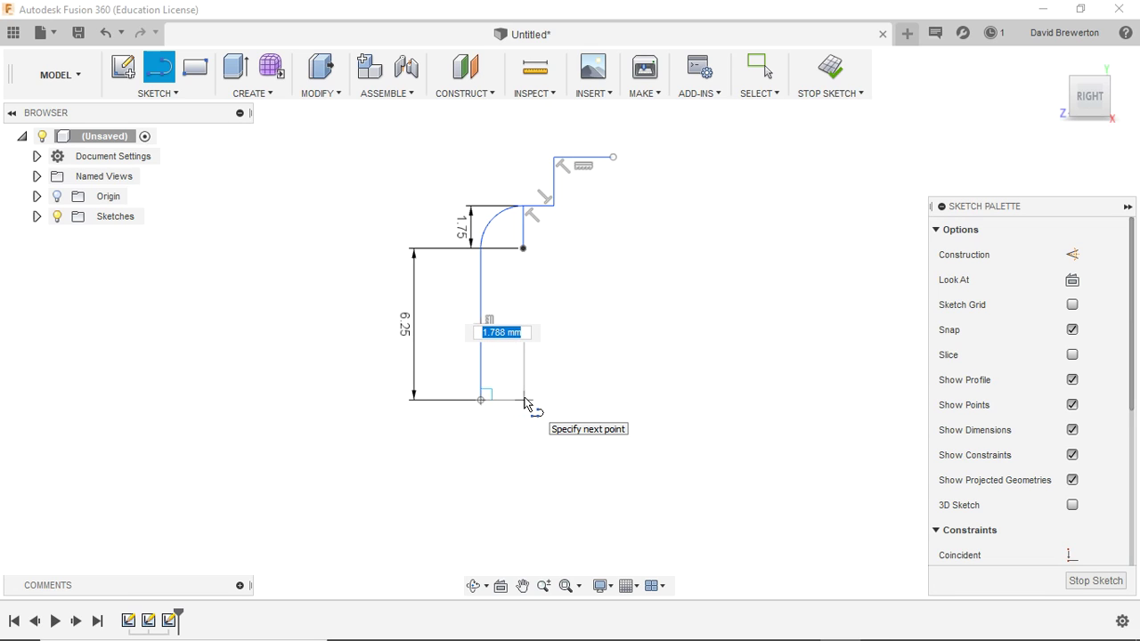
pyautogui.write('1.8')
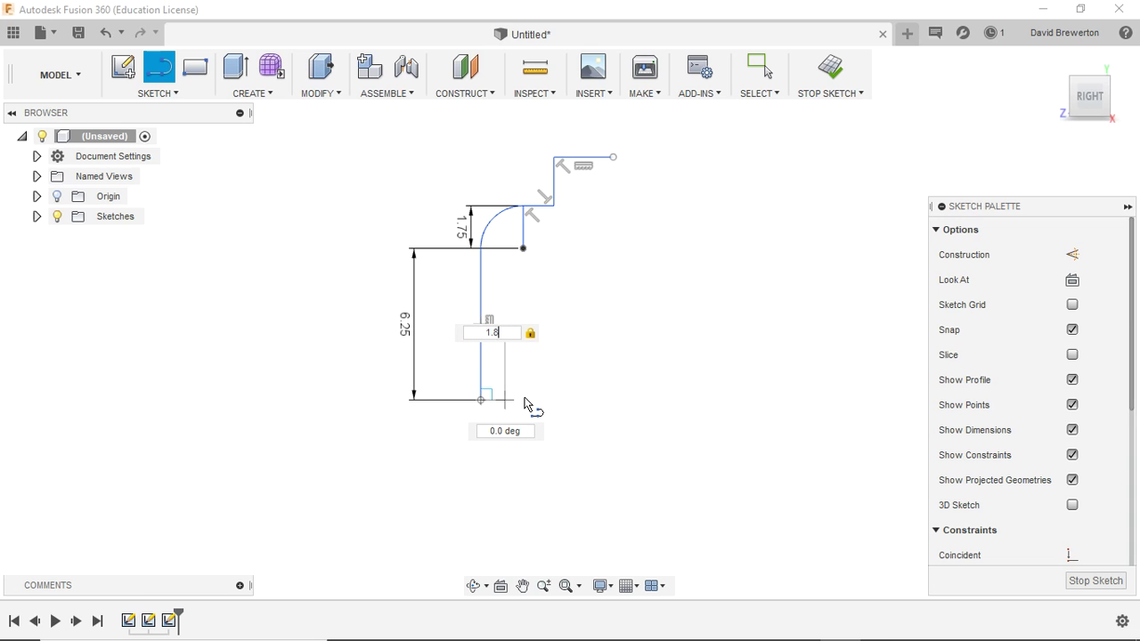
pyautogui.write('3')
pyautogui.press('Return')
pyautogui.press('Escape')
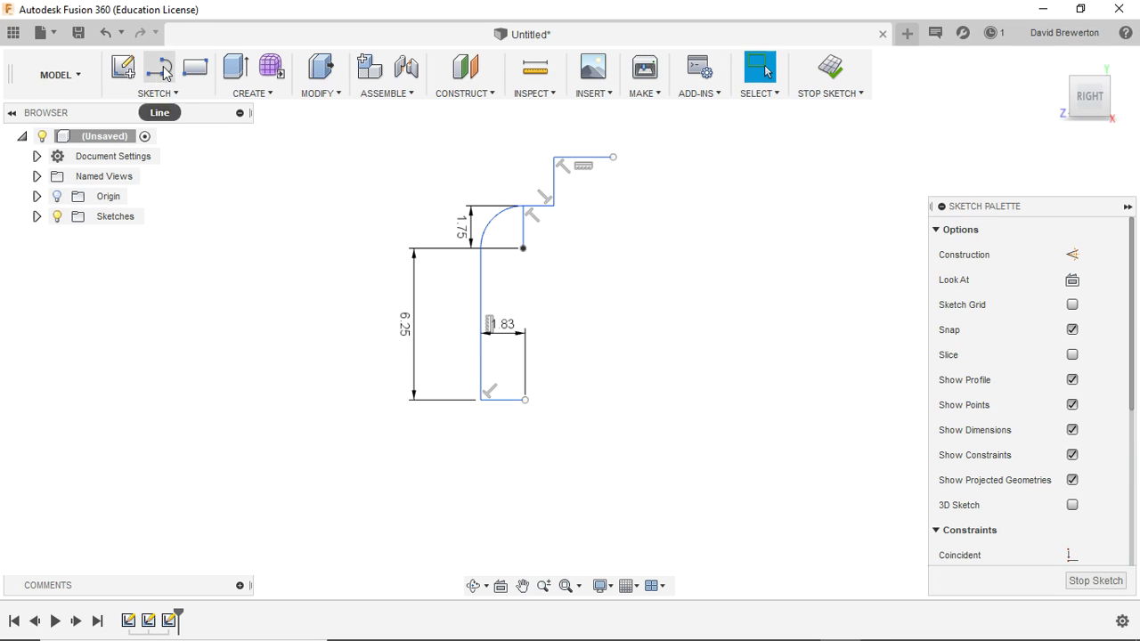
# Step: Sketch a 90° center point arc centred on the 1.83 mm line's right end, from its left end round to the bottom
pyautogui.click(138, 94)
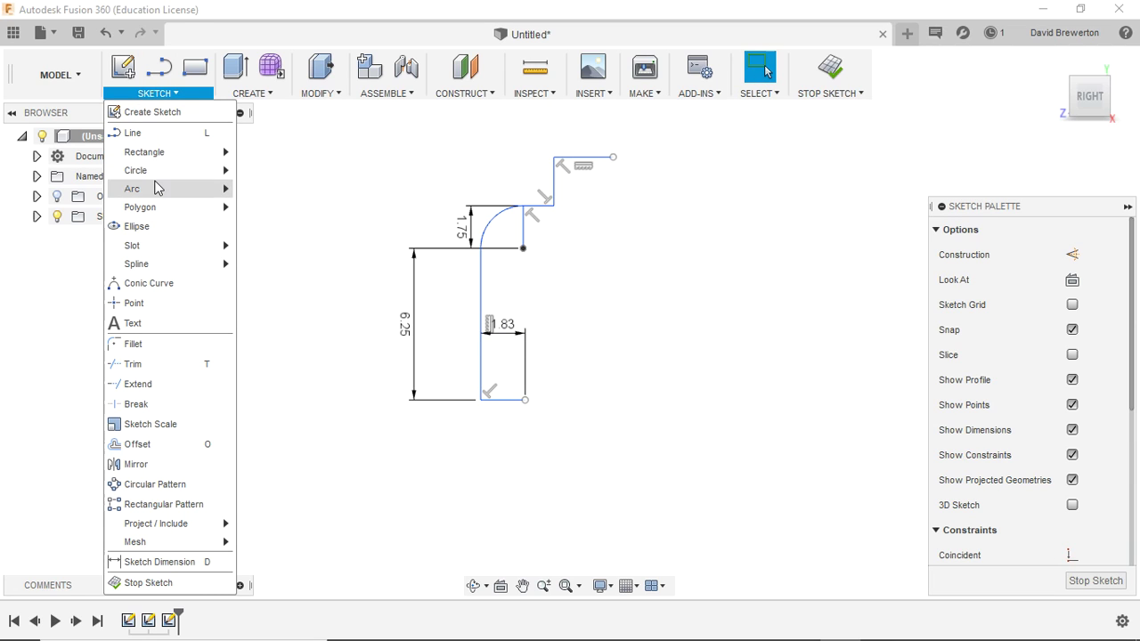
pyautogui.moveTo(156, 186)
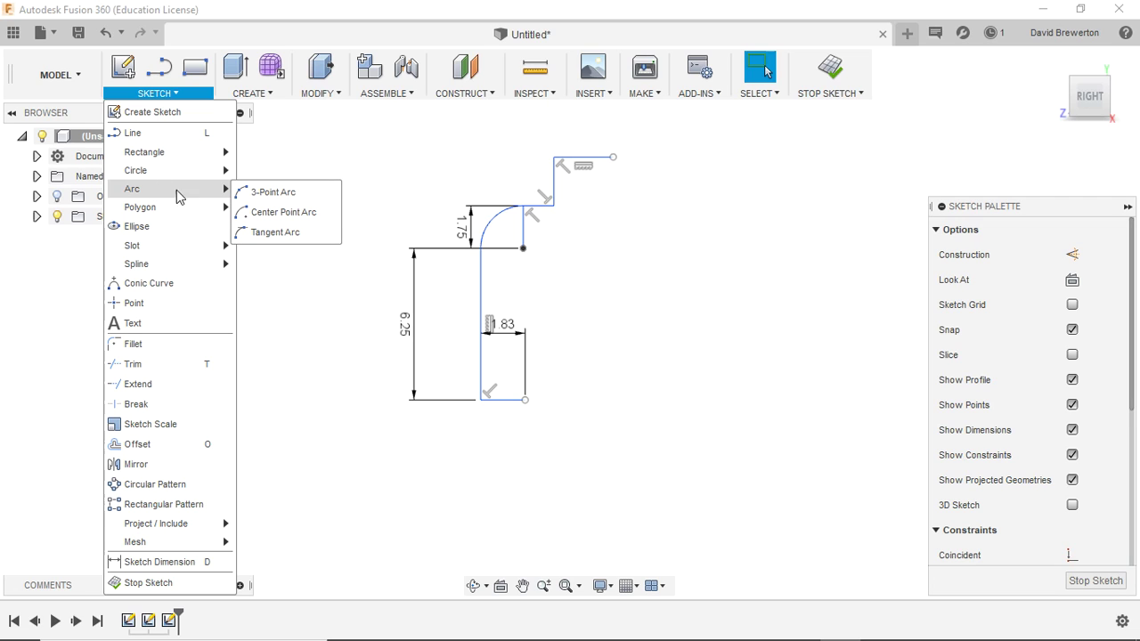
pyautogui.click(283, 212)
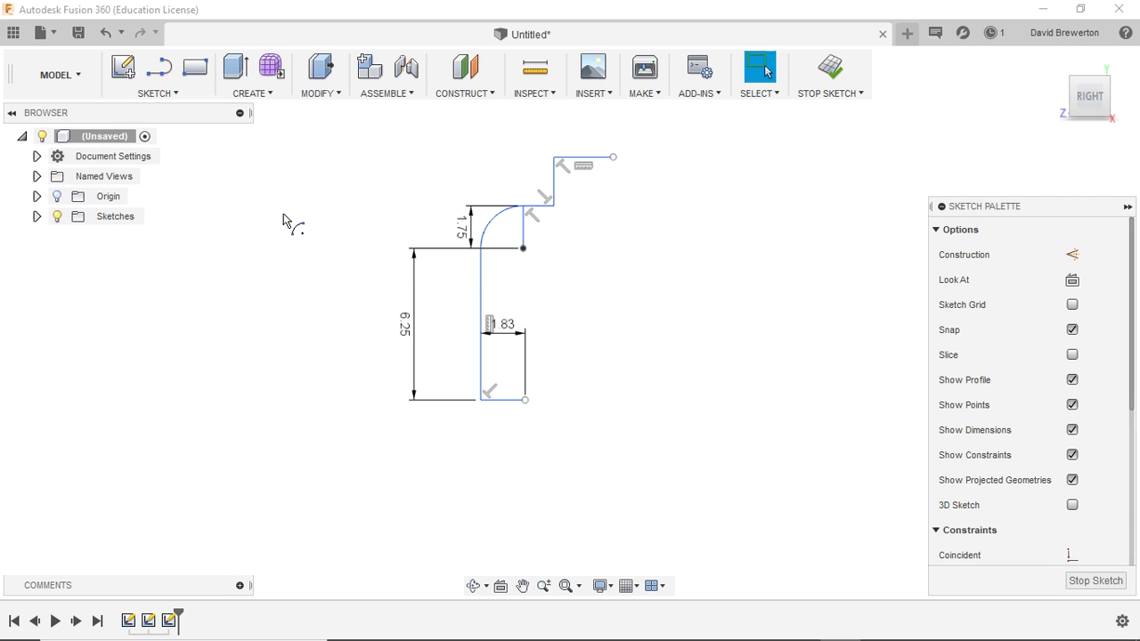
pyautogui.click(525, 400)
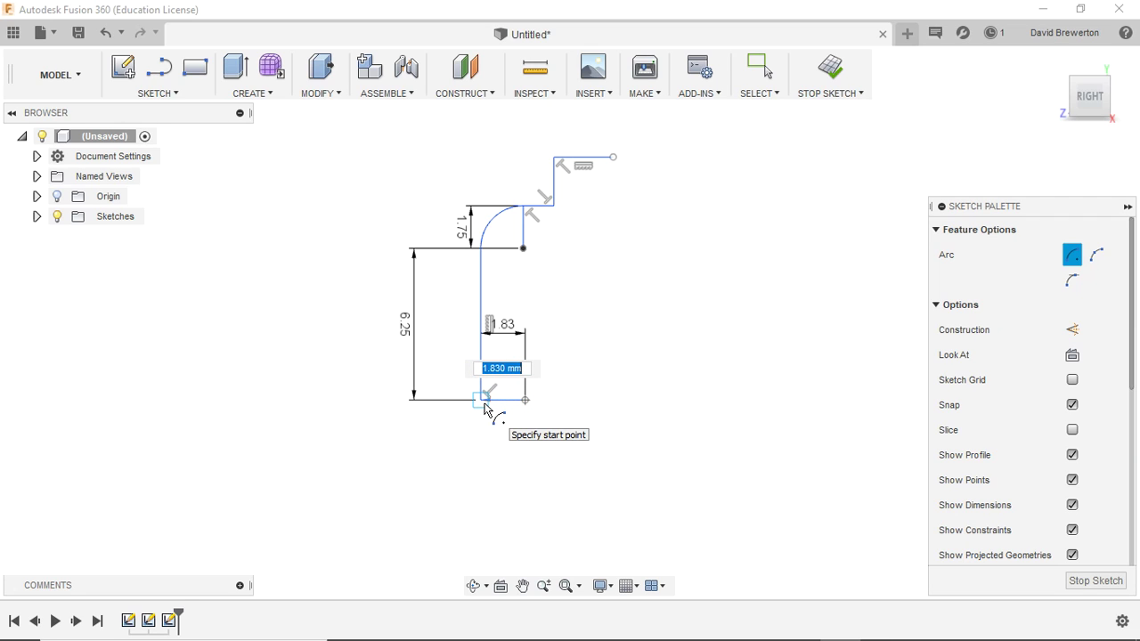
pyautogui.click(481, 401)
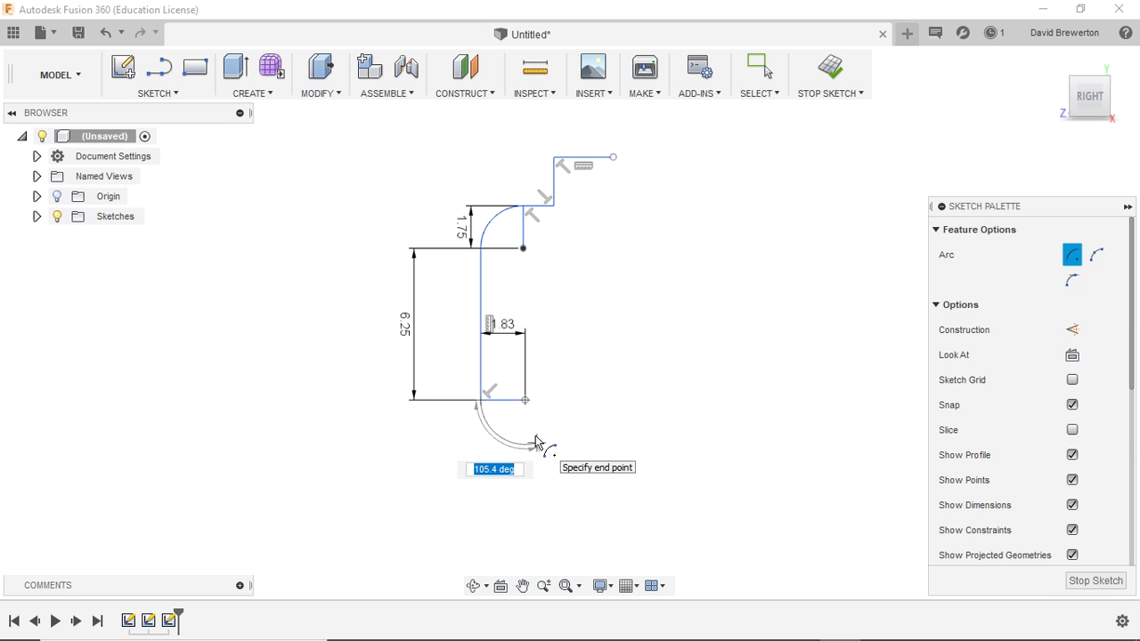
pyautogui.write('90')
pyautogui.press('Return')
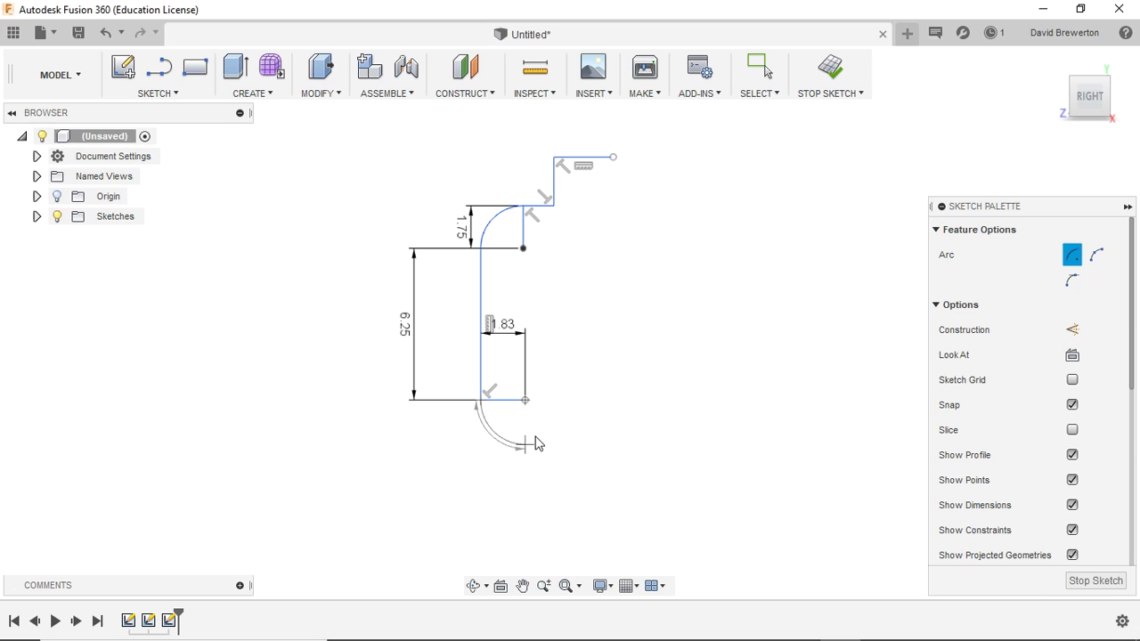
pyautogui.press('Escape')
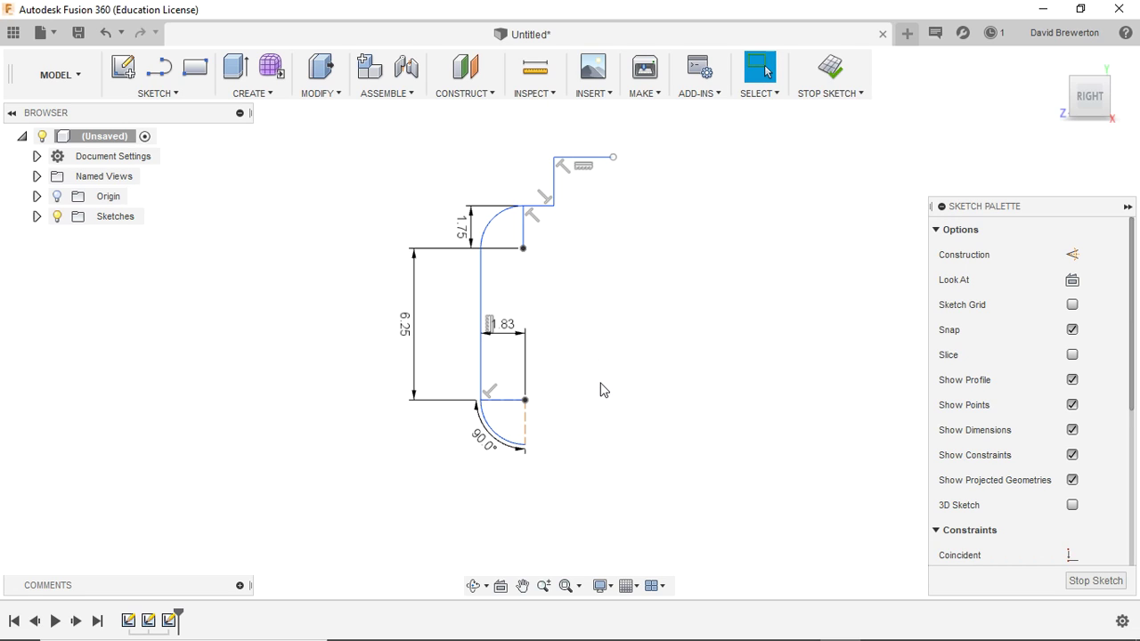
# Step: Delete the lower arc's 90° dimension and the horizontal 1.83 mm helper line
pyautogui.click(505, 400)
pyautogui.press('x')
pyautogui.press('Delete')
pyautogui.click(525, 401)
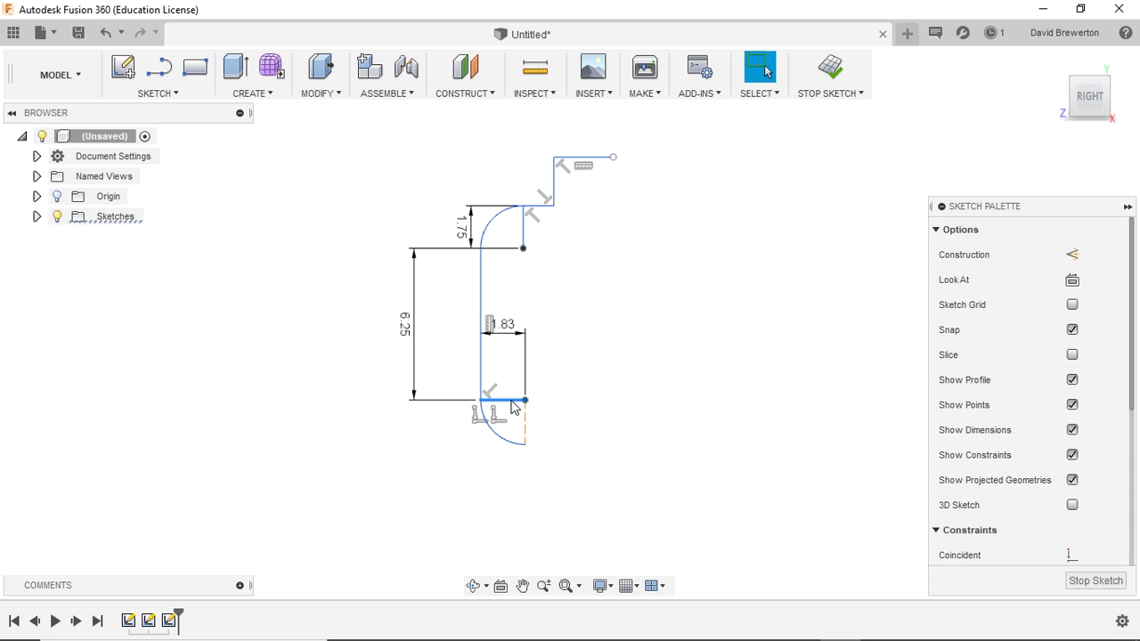
pyautogui.click(538, 392)
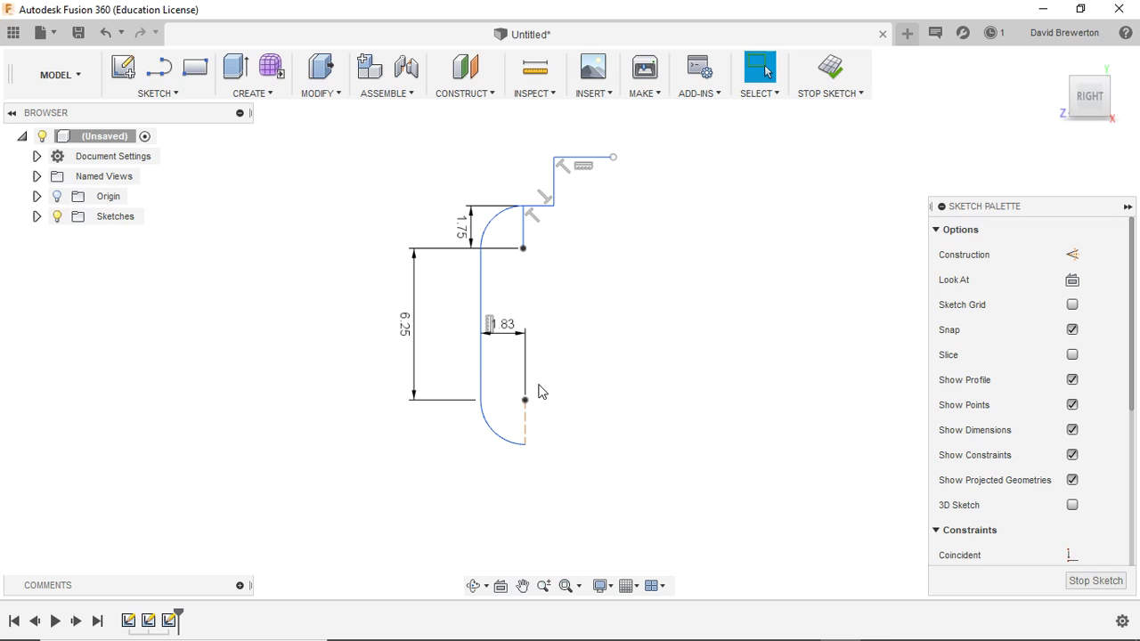
# Step: Delete the vertical 1.75 mm helper line inside the upper arc together with its dimension
pyautogui.click(521, 235)
pyautogui.press('Delete')
pyautogui.press('Delete')
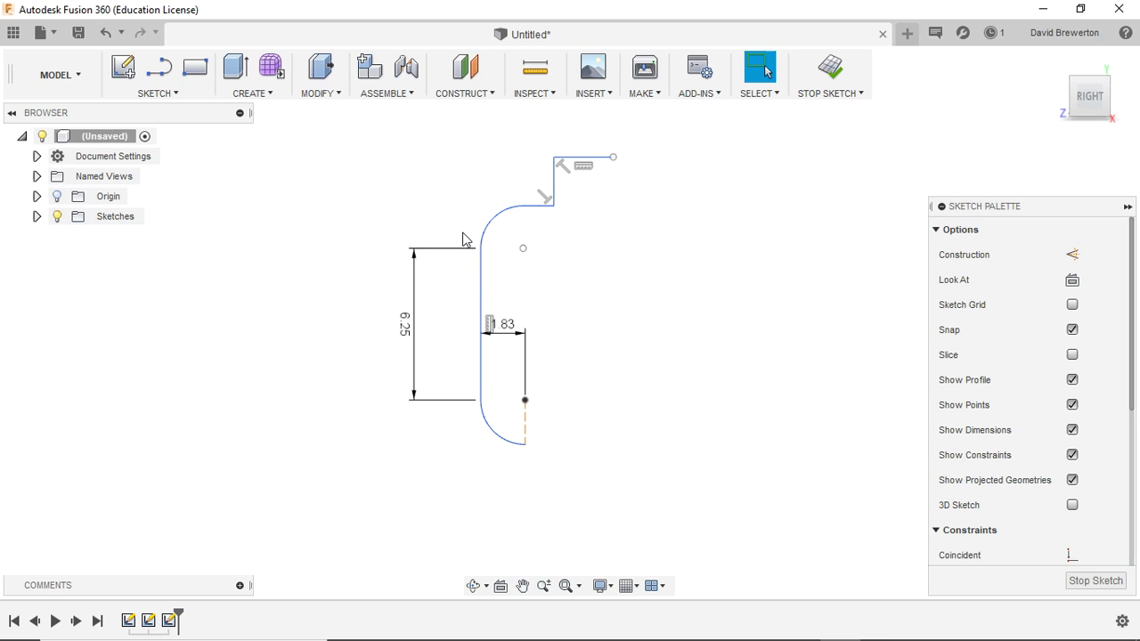
# Step: Delete the 6.25 mm and 1.83 mm dimensions from the profile
pyautogui.click(412, 289)
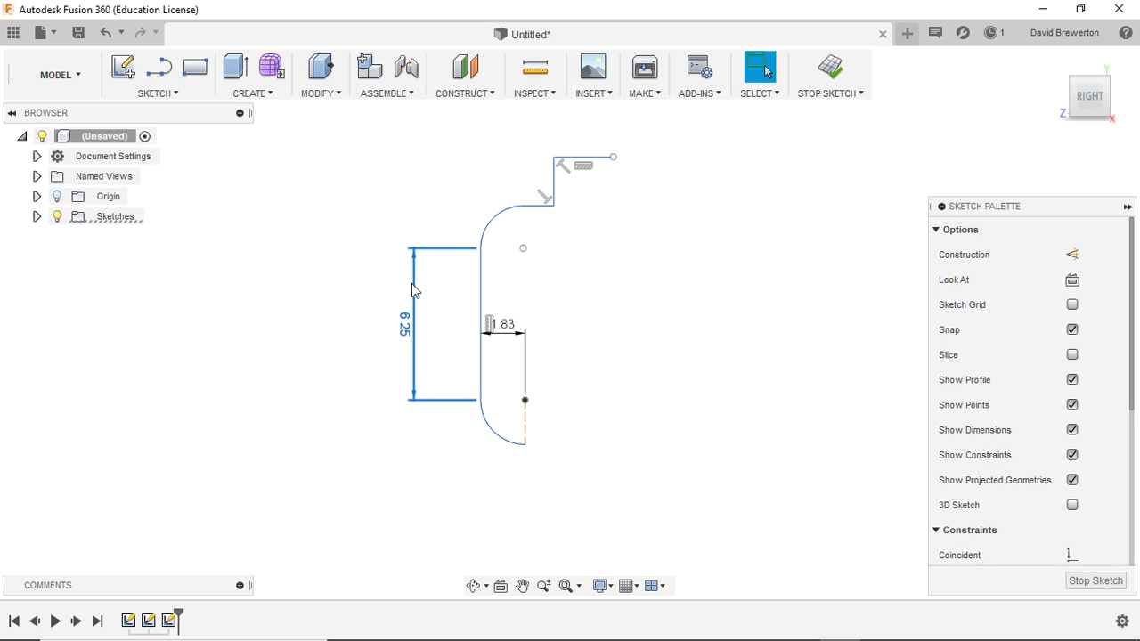
pyautogui.press('Delete')
pyautogui.click(500, 335)
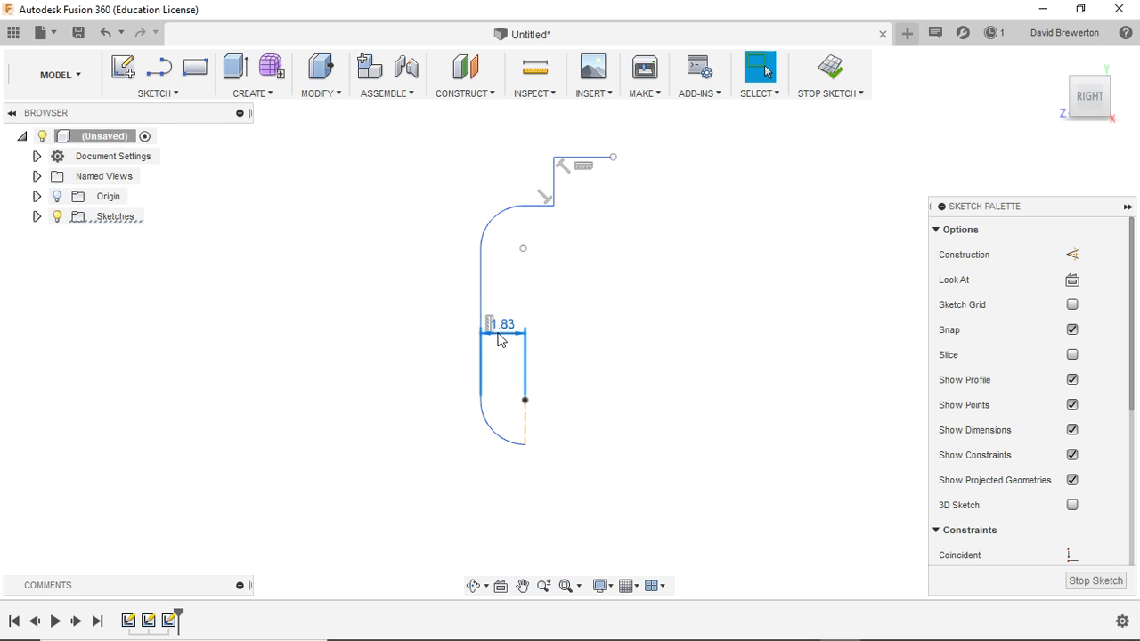
pyautogui.press('Delete')
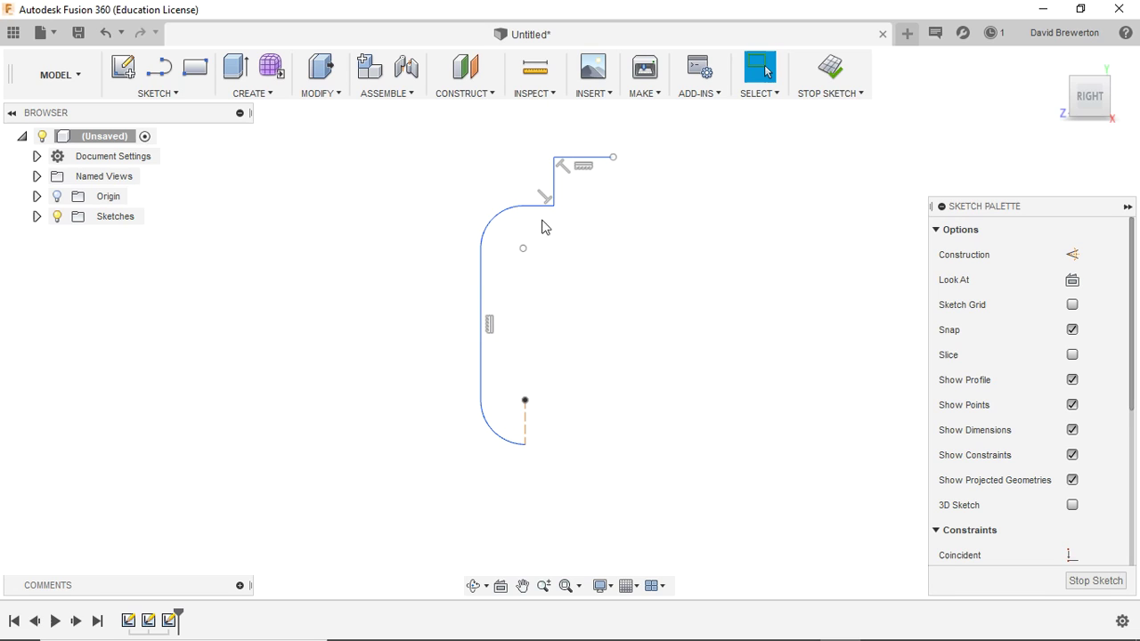
# Step: Draw a vertical 1.19 mm line downwards from the lower end of the bottom arc
pyautogui.click(525, 401)
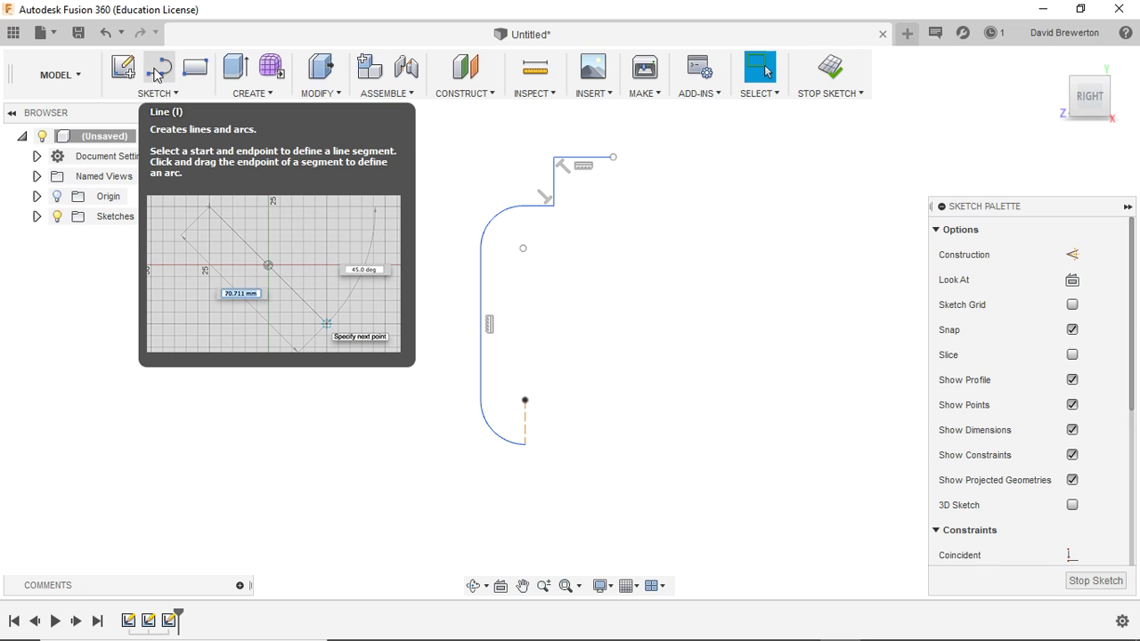
pyautogui.click(156, 75)
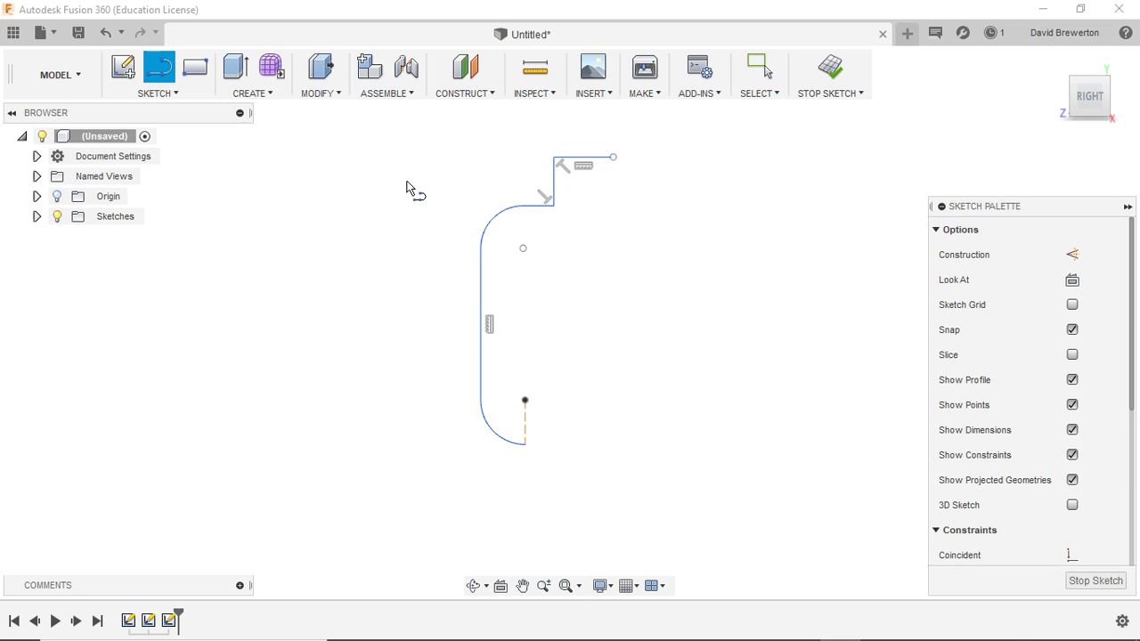
pyautogui.click(526, 443)
pyautogui.write('1')
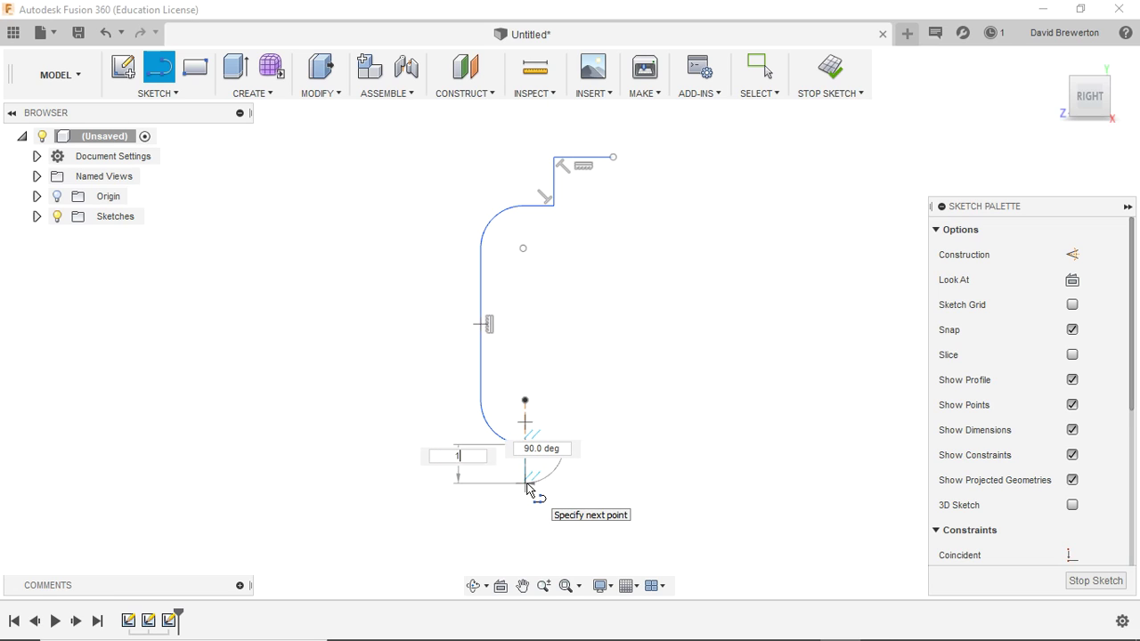
pyautogui.write('.19')
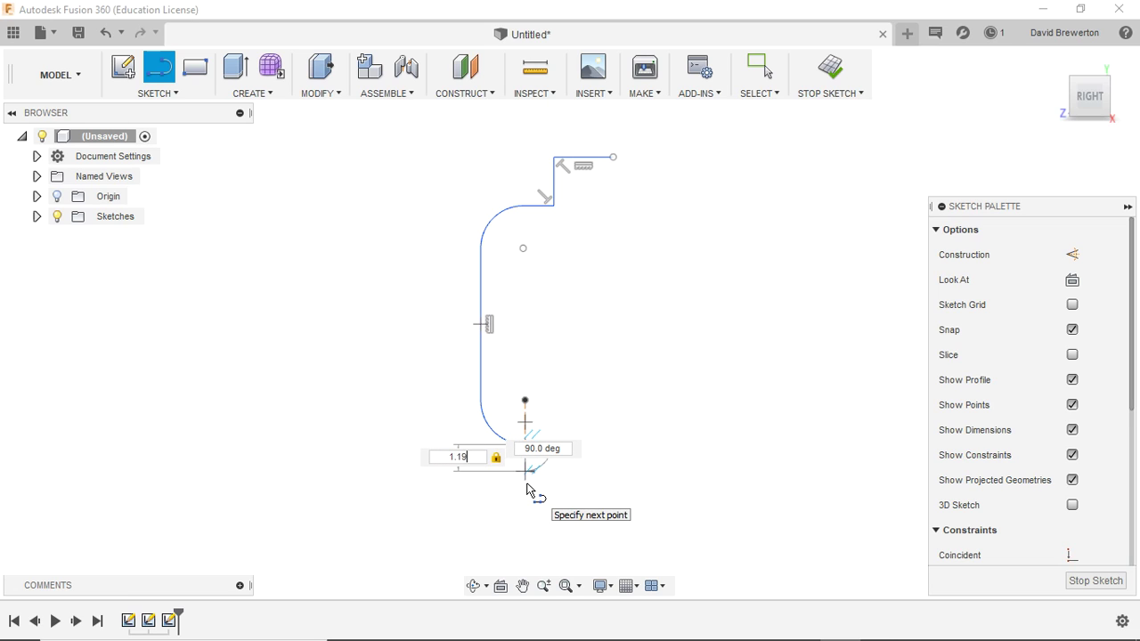
pyautogui.press('Return')
pyautogui.press('Escape')
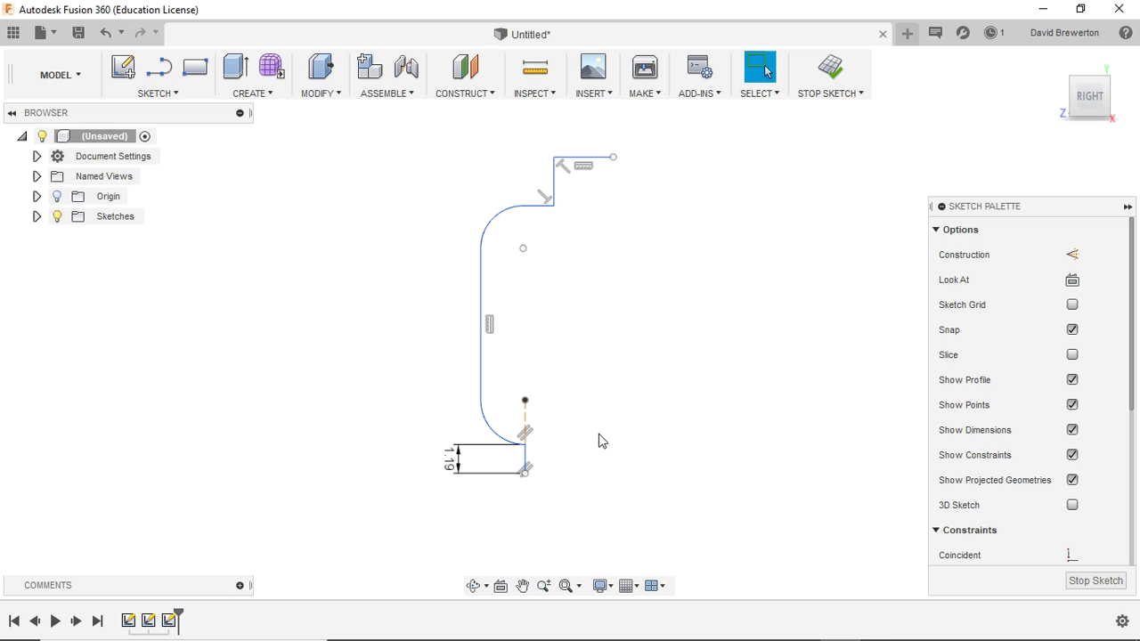
# Step: Draw a vertical line from the top edge's right end down to the level of the 1.19 mm line's lower end
pyautogui.click(159, 67)
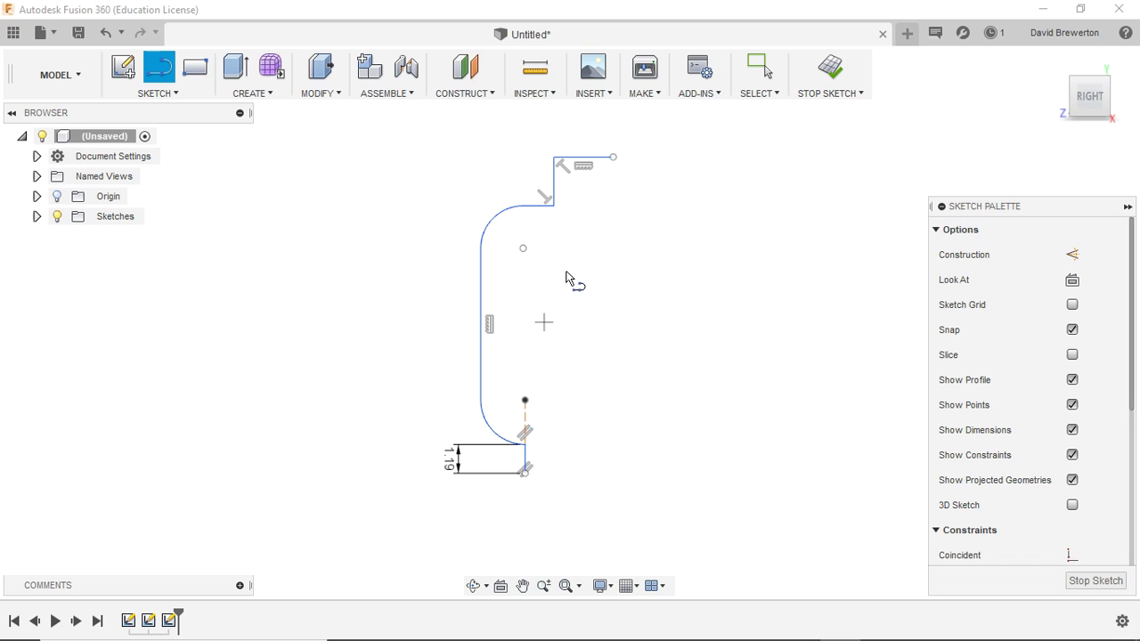
pyautogui.click(613, 158)
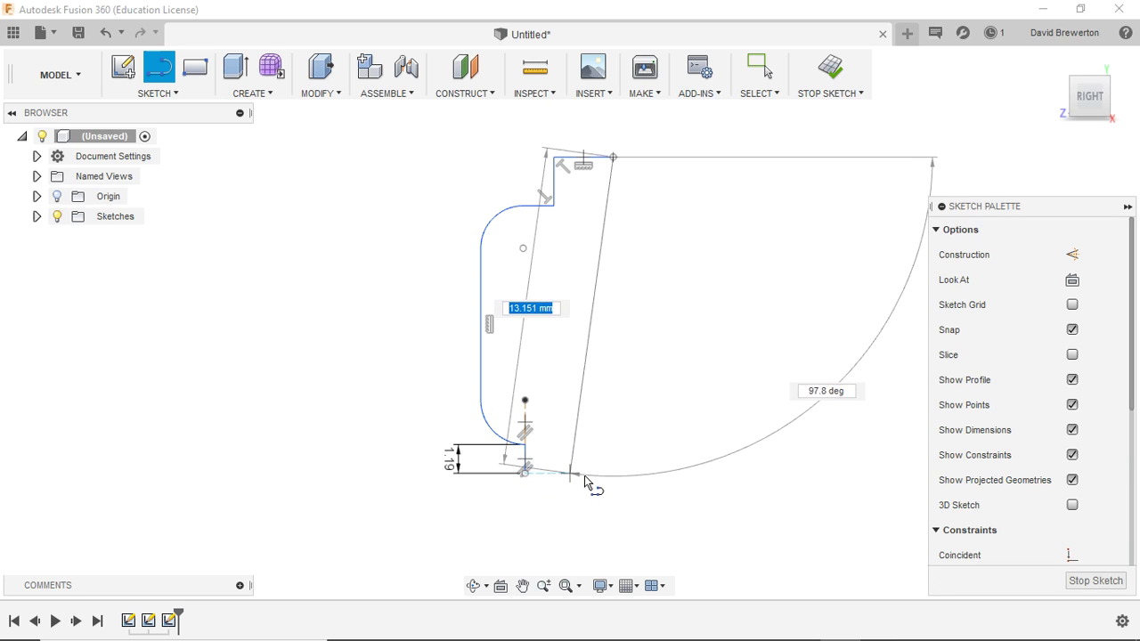
pyautogui.click(620, 483)
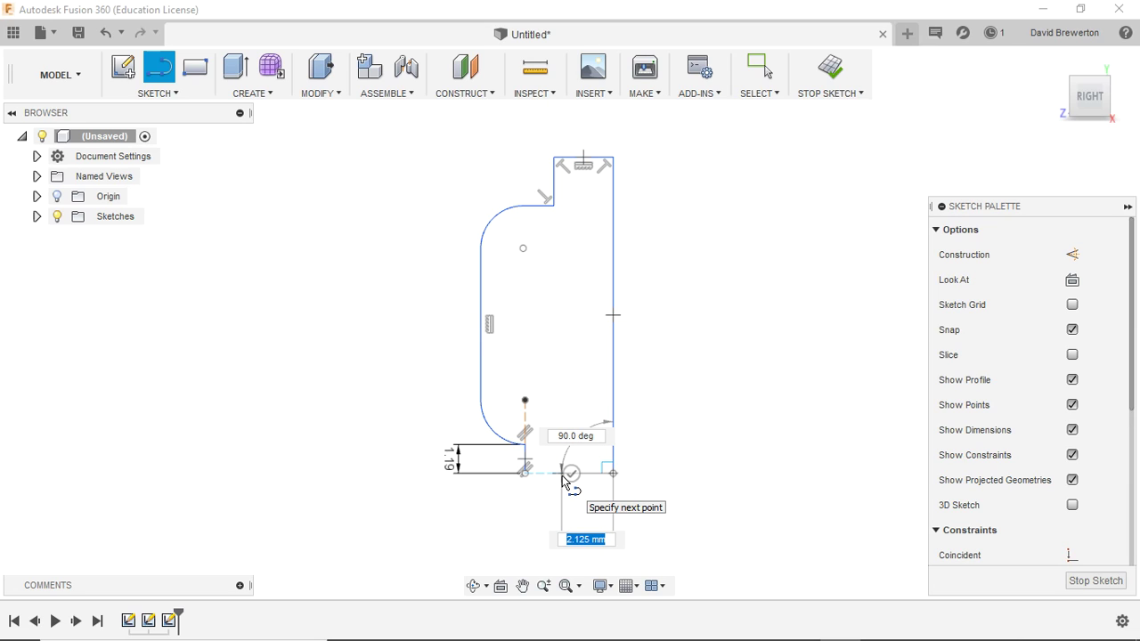
# Step: Draw a horizontal 3.26 mm line to the left from the lower end of the long right-hand vertical line
pyautogui.write('3')
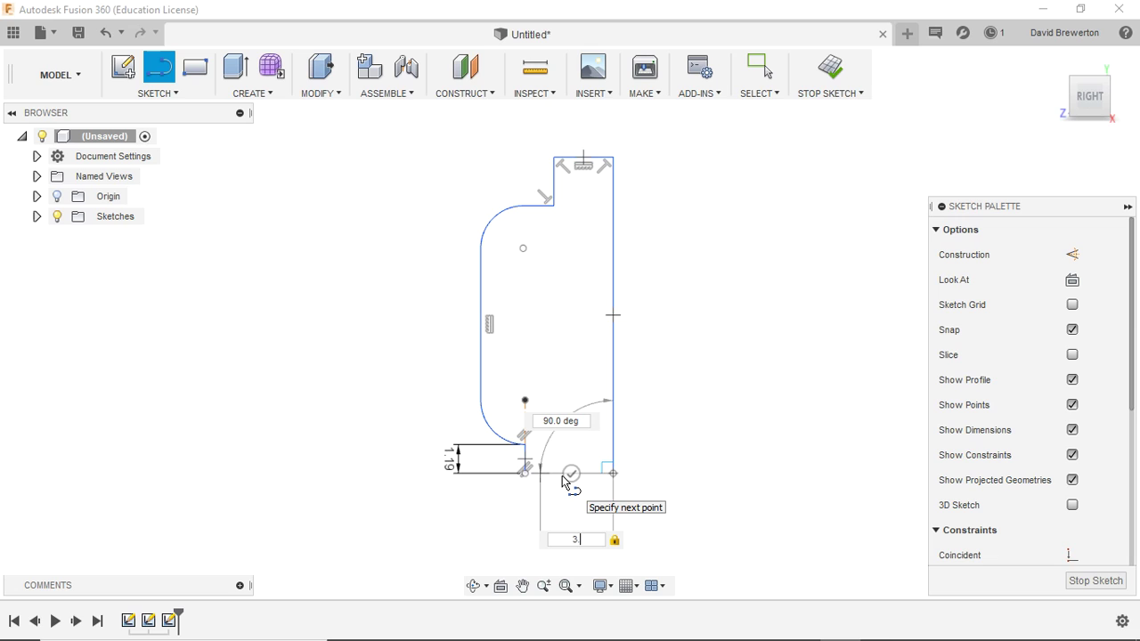
pyautogui.write('.26')
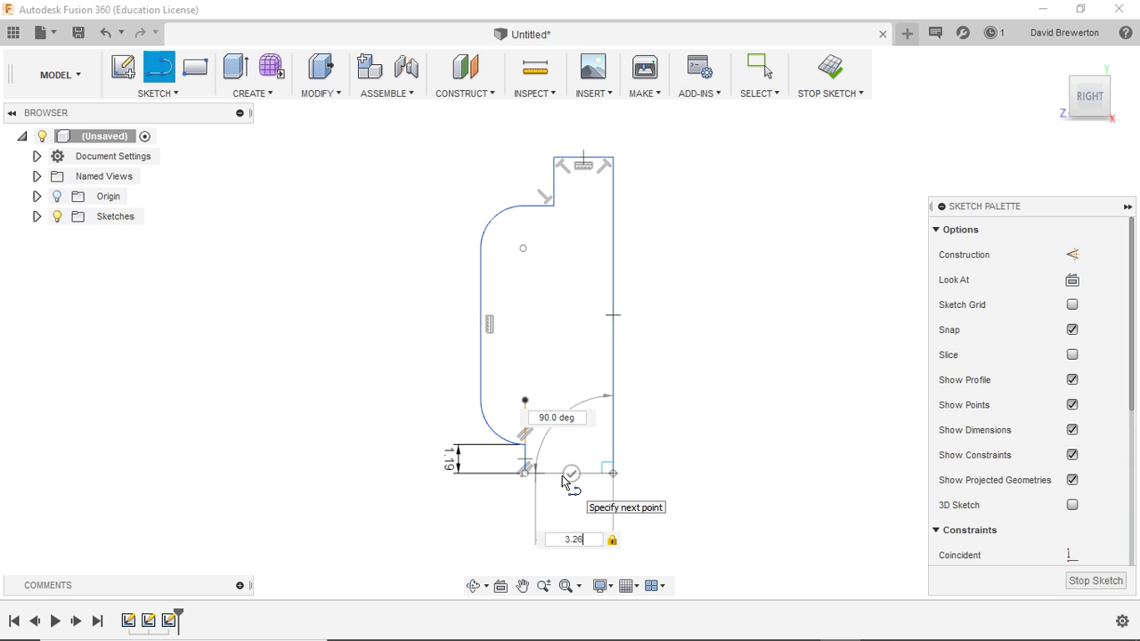
pyautogui.press('Return')
pyautogui.press('Escape')
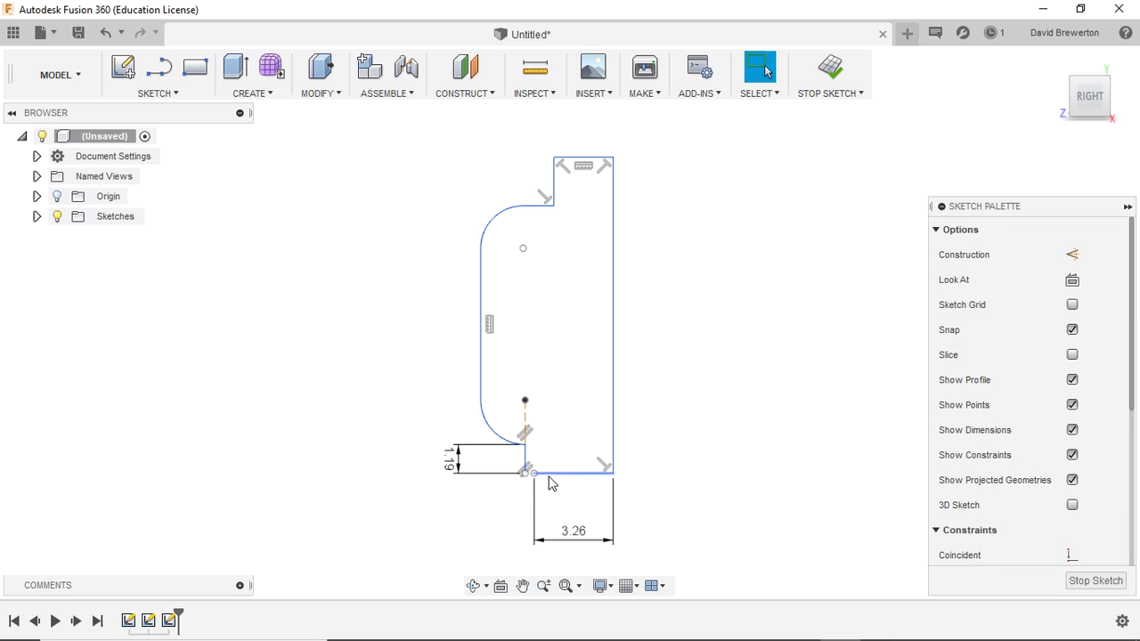
pyautogui.scroll(5, 512, 476)
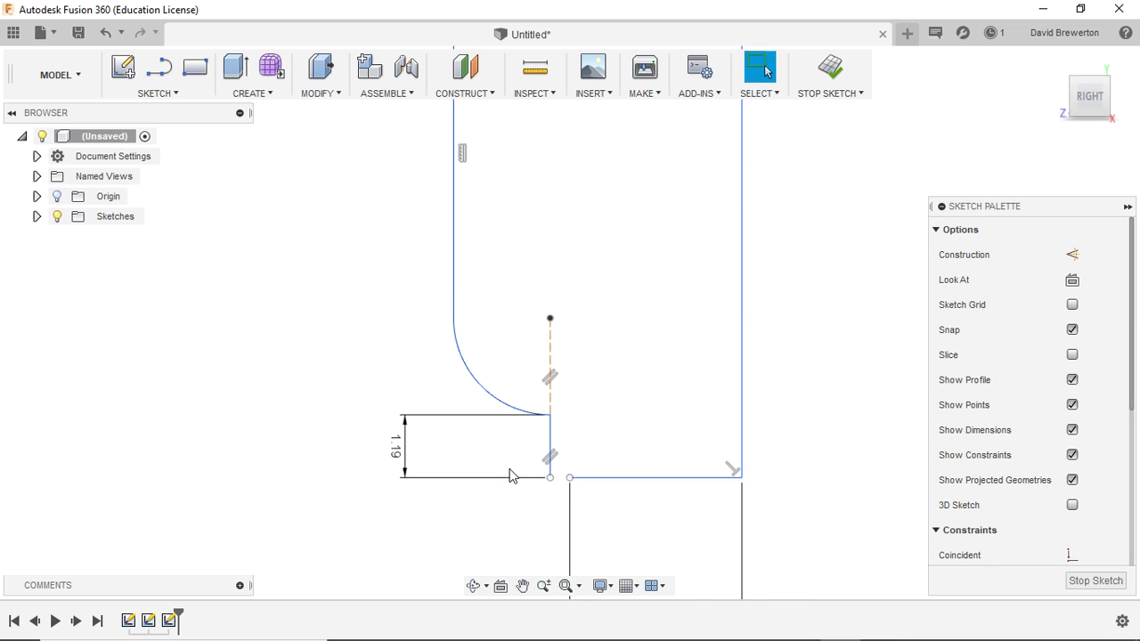
# Step: Close the profile with a vertical line up from the 3.26 mm line's left end and a short horizontal line to the bottom arc's lower end
pyautogui.scroll(1, 512, 477)
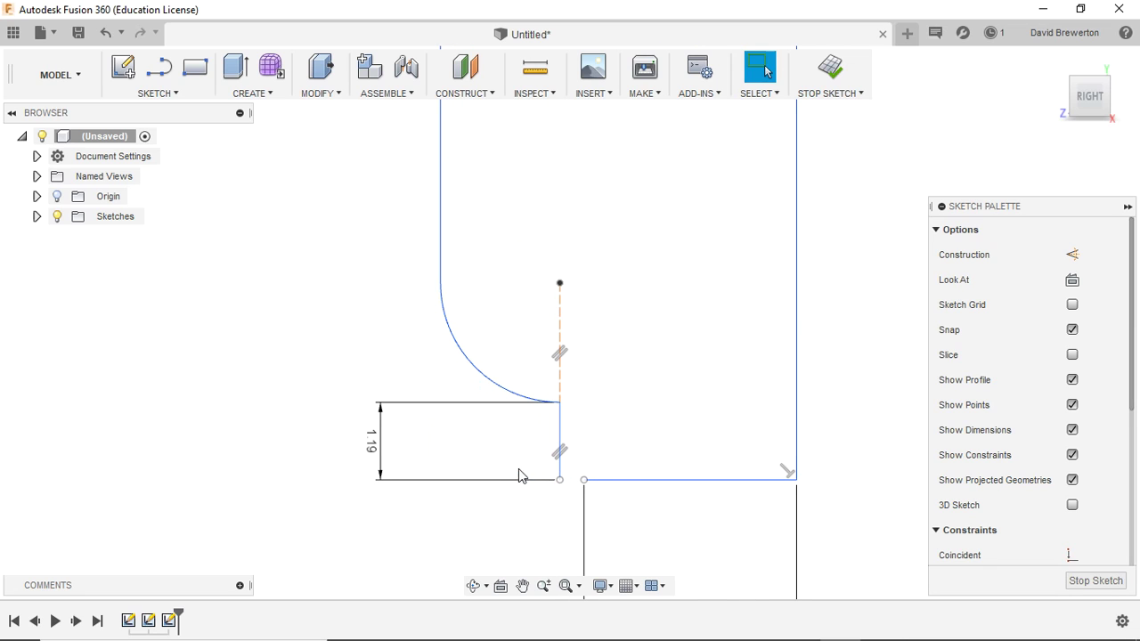
pyautogui.click(157, 71)
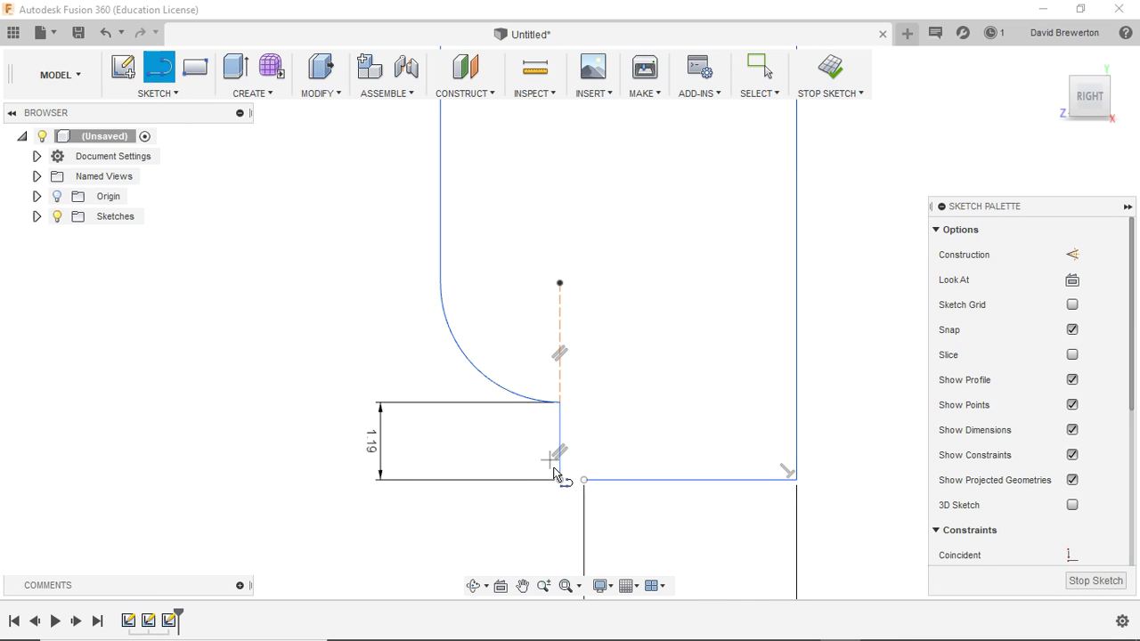
pyautogui.click(584, 481)
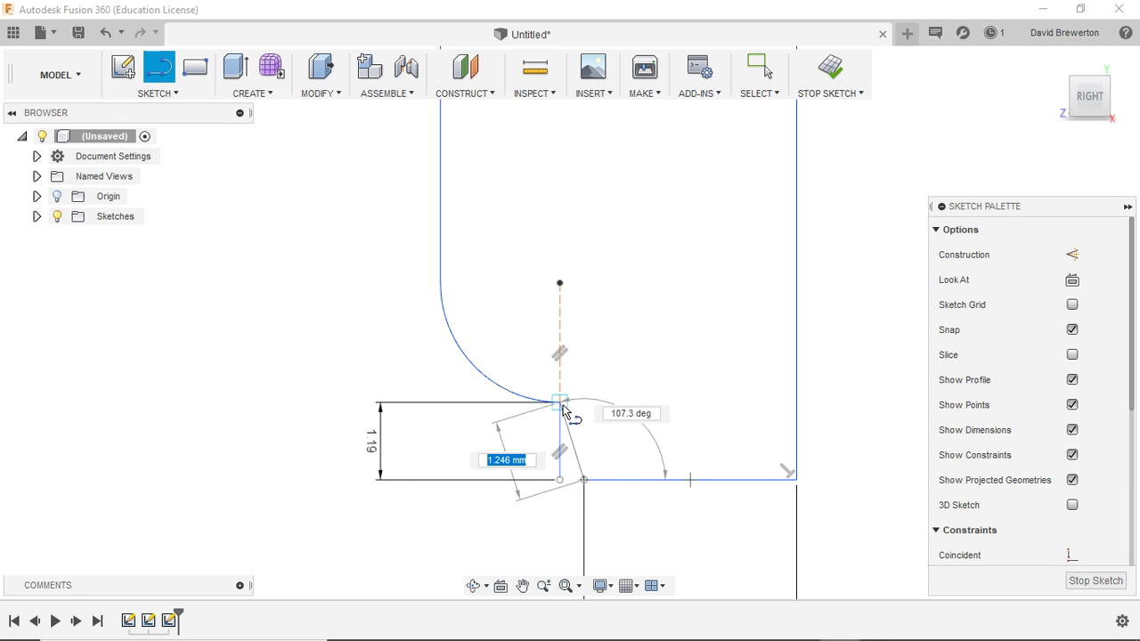
pyautogui.click(584, 402)
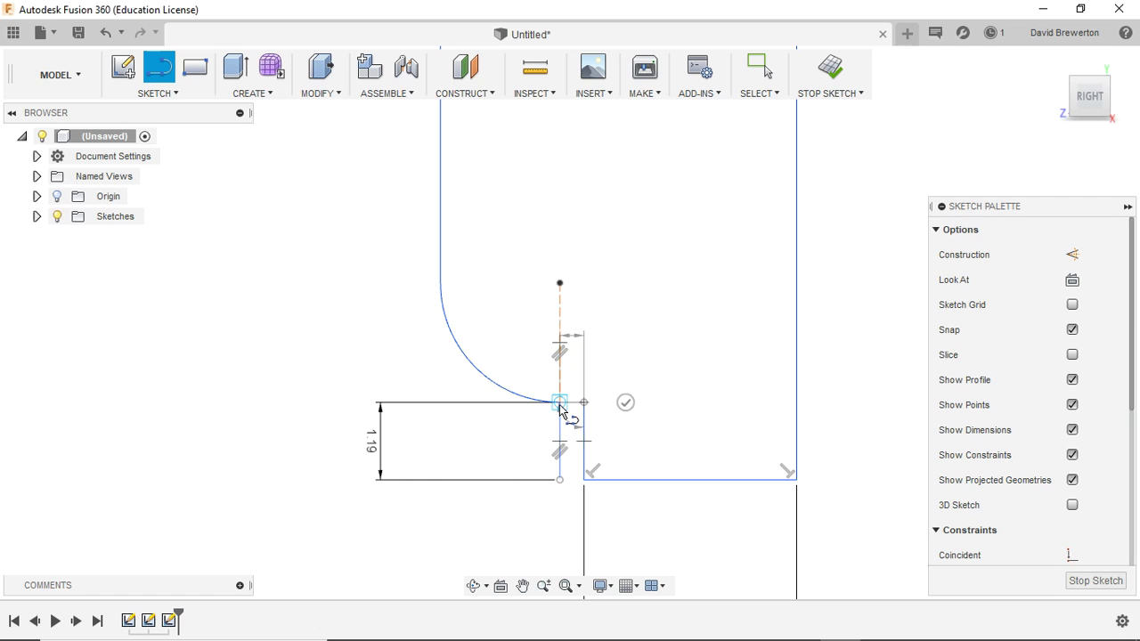
pyautogui.click(559, 402)
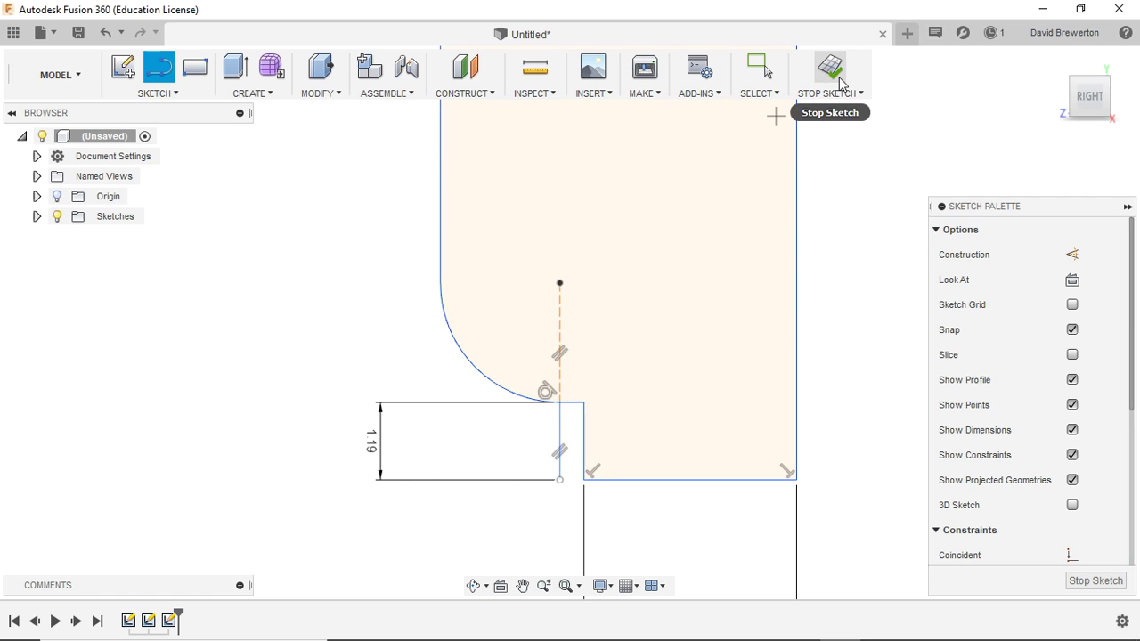
# Step: Delete the leftover 1.19 mm vertical line below the bottom arc
pyautogui.rightClick(439, 379)
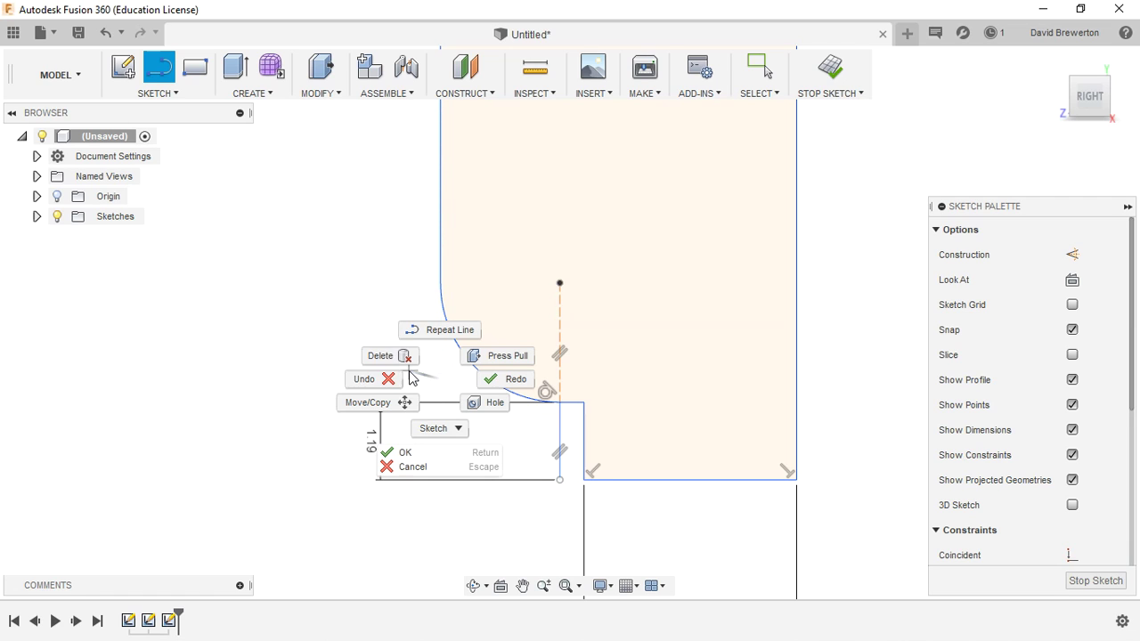
pyautogui.click(392, 358)
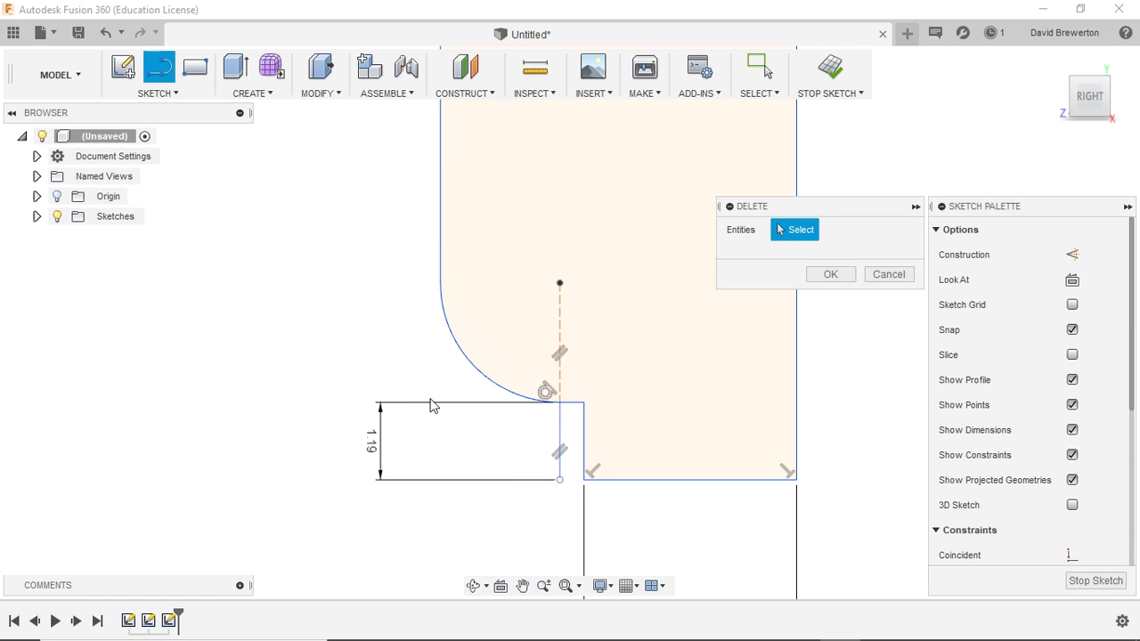
pyautogui.click(559, 435)
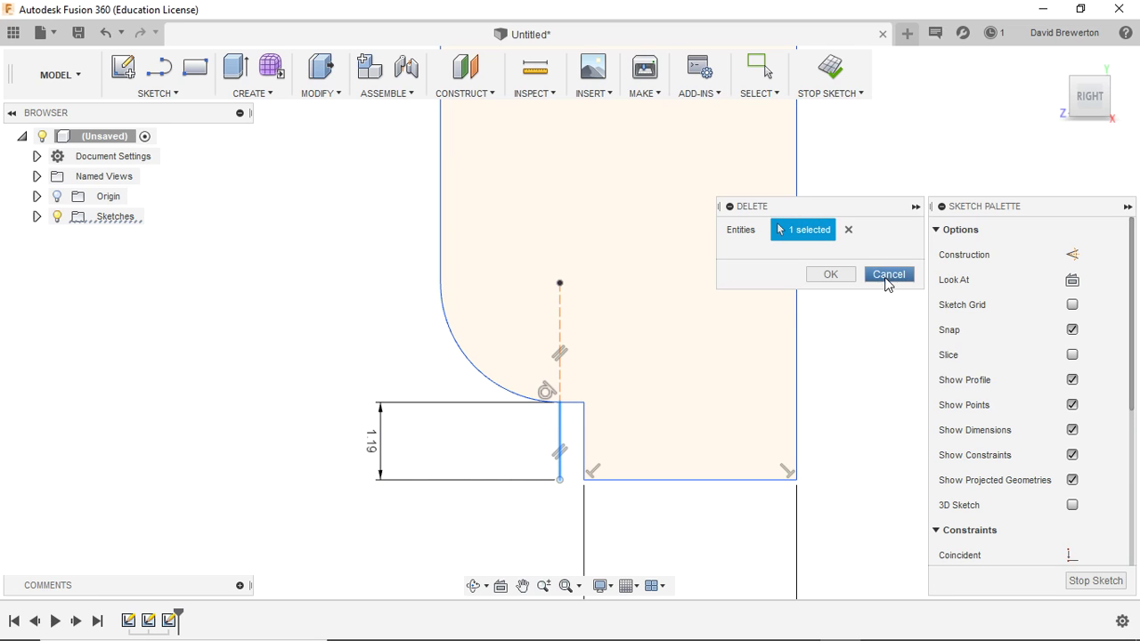
pyautogui.click(842, 276)
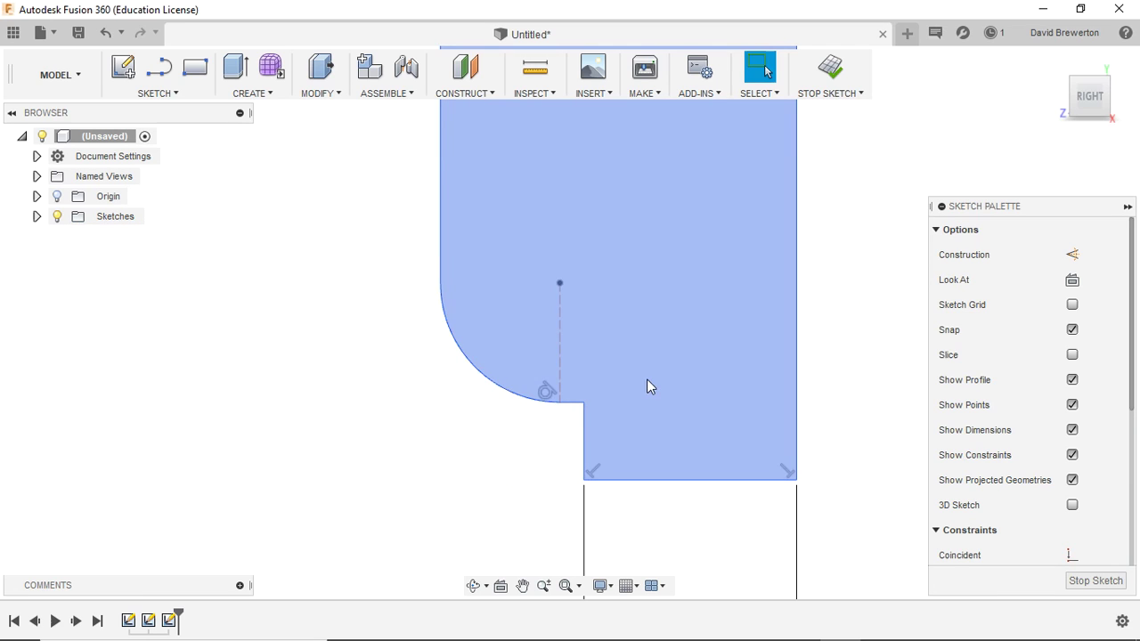
# Step: Check that the whole stepped profile is a closed region and finish the sketch
pyautogui.scroll(2, 655, 365)
pyautogui.scroll(-6, 663, 347)
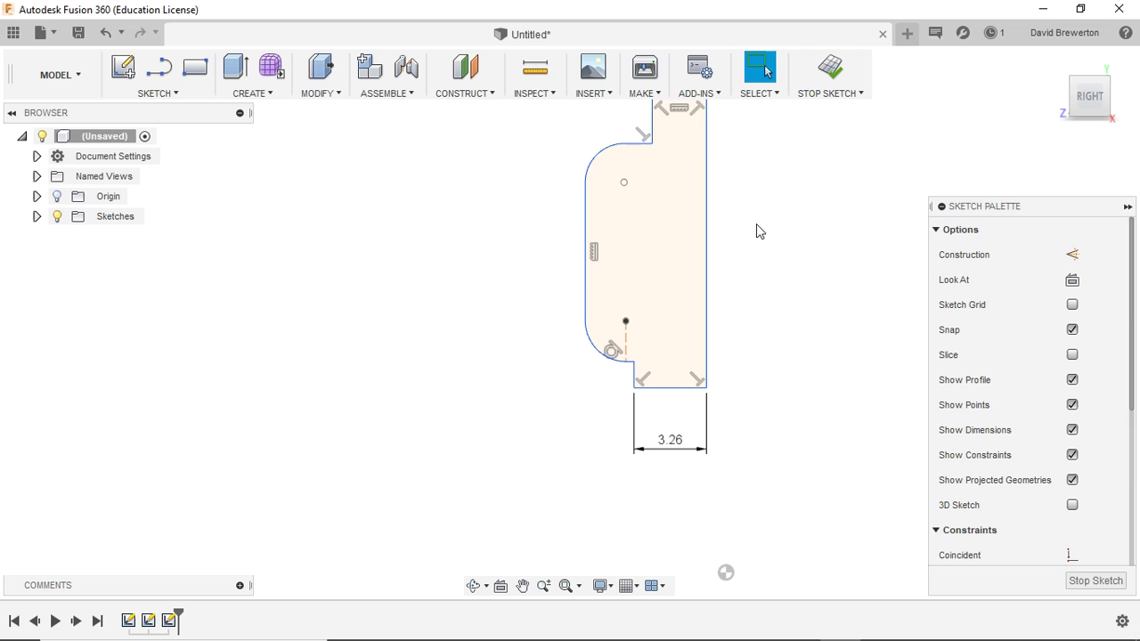
pyautogui.moveTo(756, 232); pyautogui.dragTo(673, 298, button='middle')
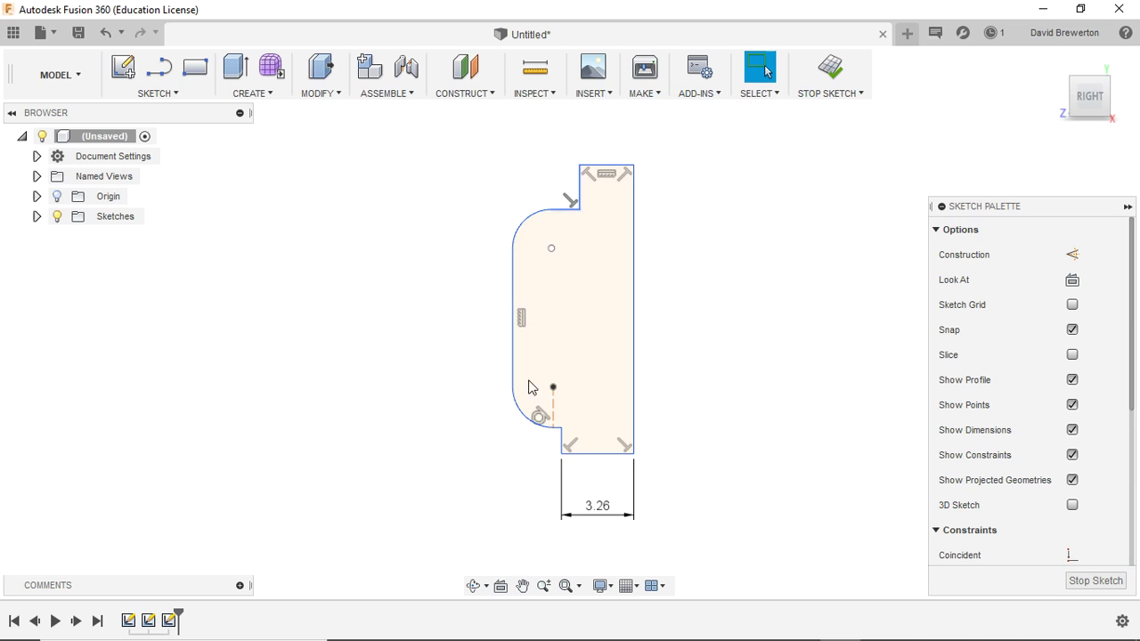
pyautogui.click(614, 426)
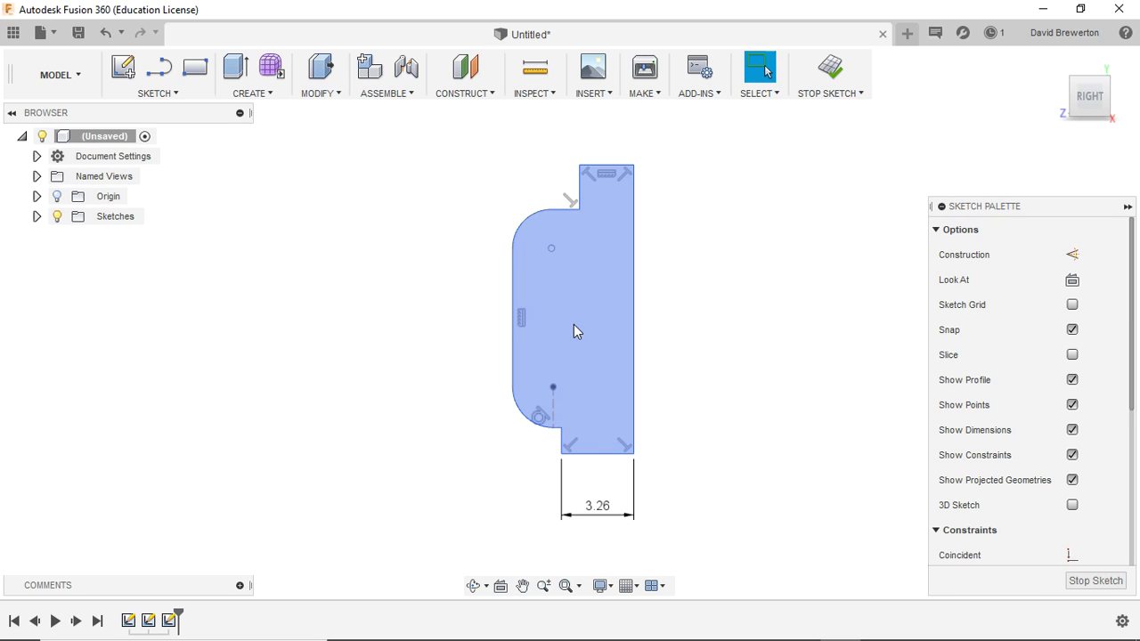
pyautogui.press('Escape')
pyautogui.click(832, 70)
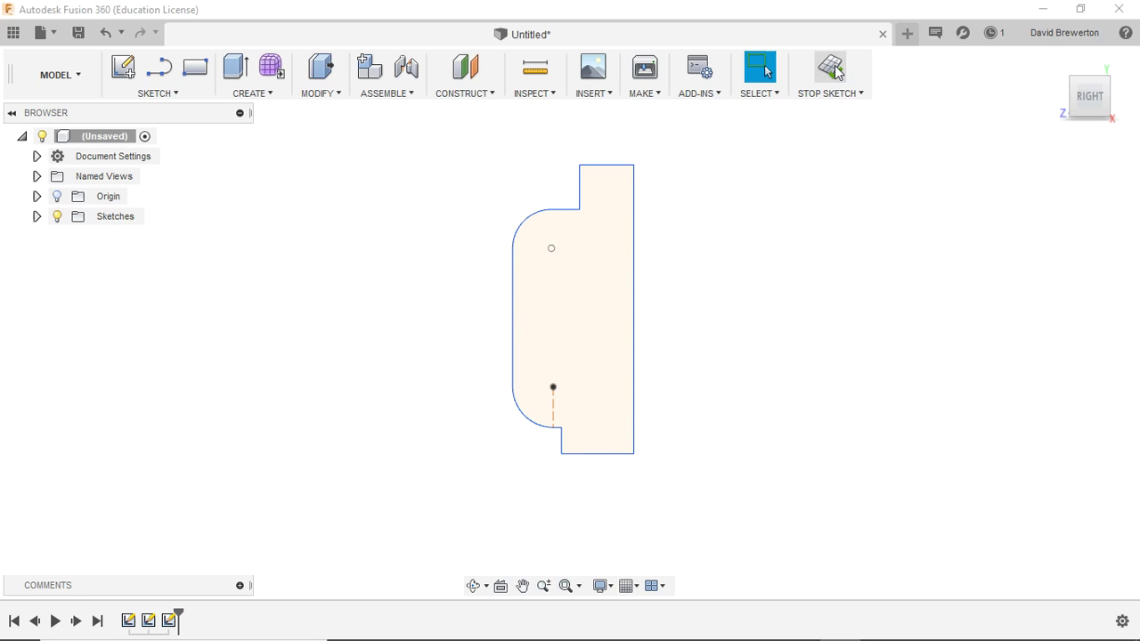